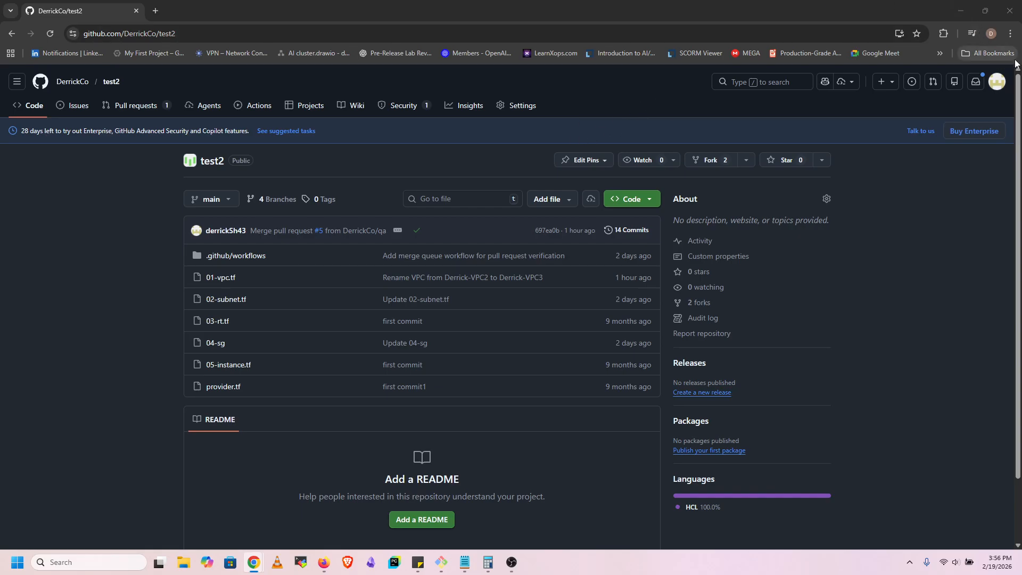
Open the list of enterprises that the signed-in account belongs to.
left_click(997, 83)
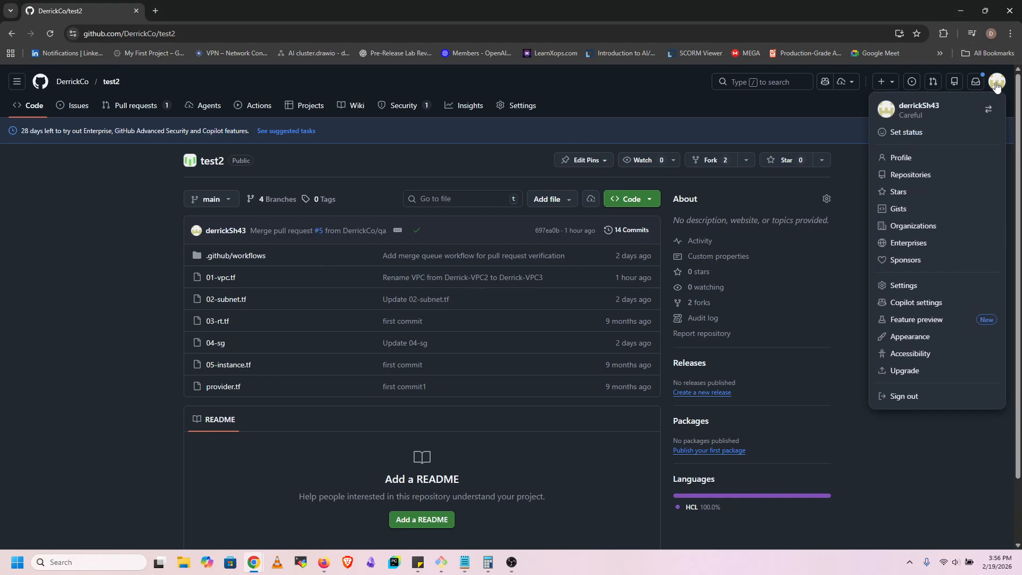
left_click(925, 244)
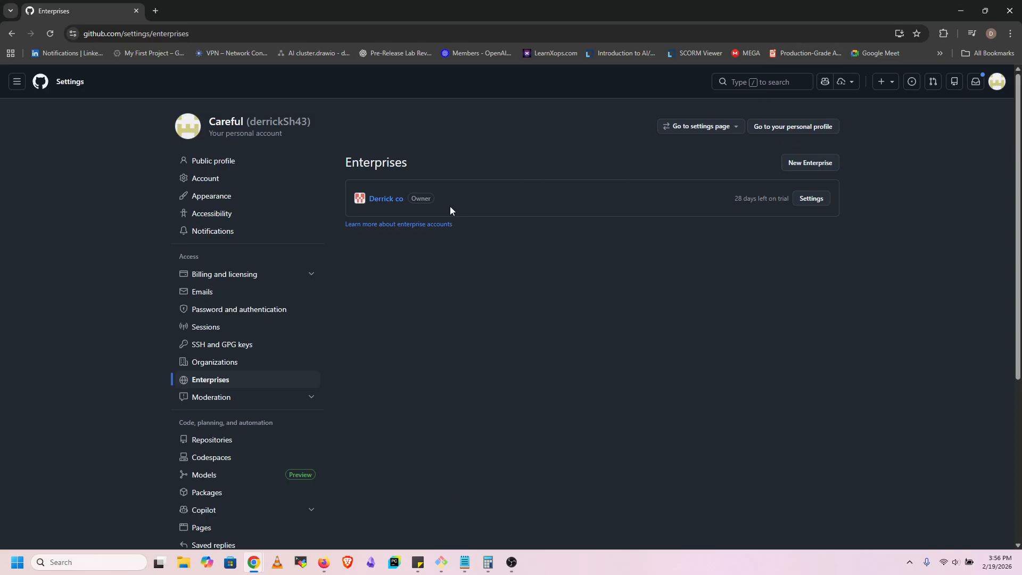
left_click(995, 82)
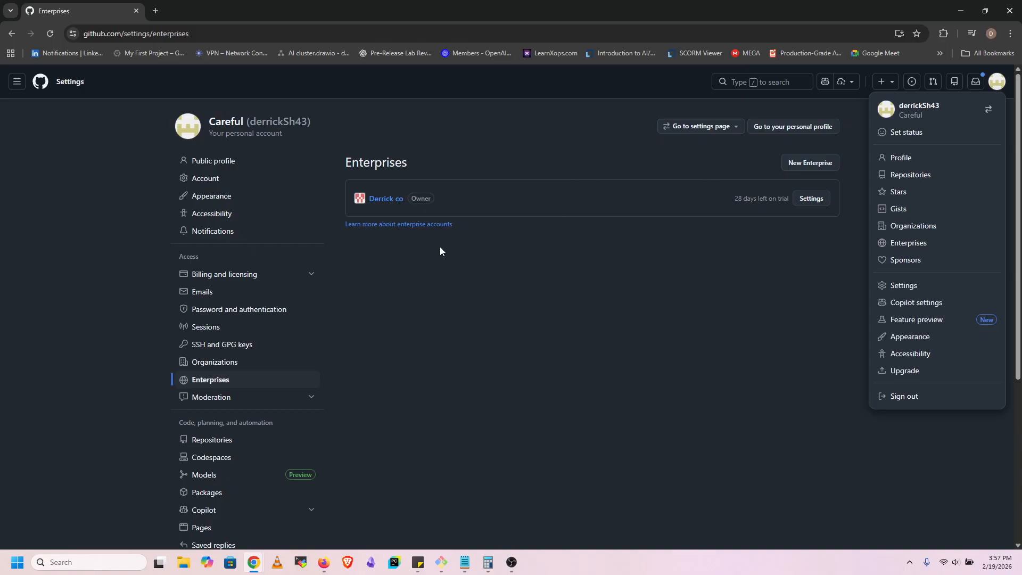
From the account's organizations list, examine the Free, Team and Enterprise plans offered for a new organization and return to the list.
left_click(227, 371)
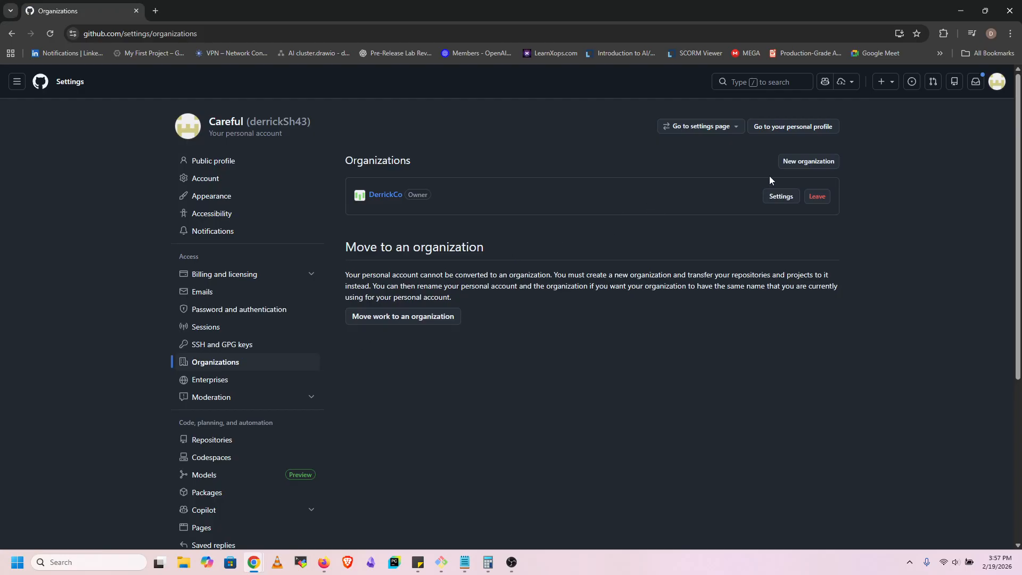
left_click(798, 162)
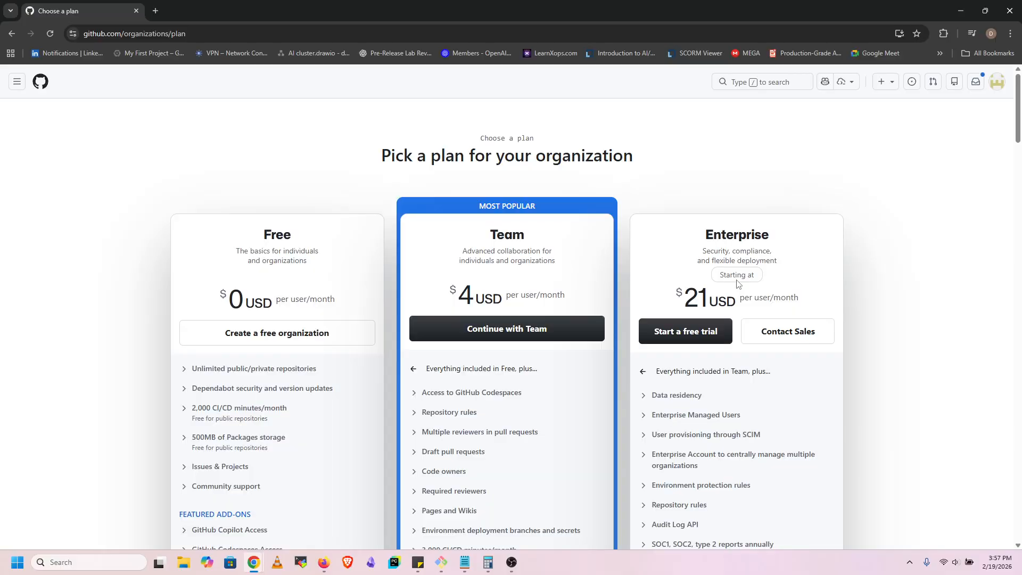
scroll(739, 283, "down", 2)
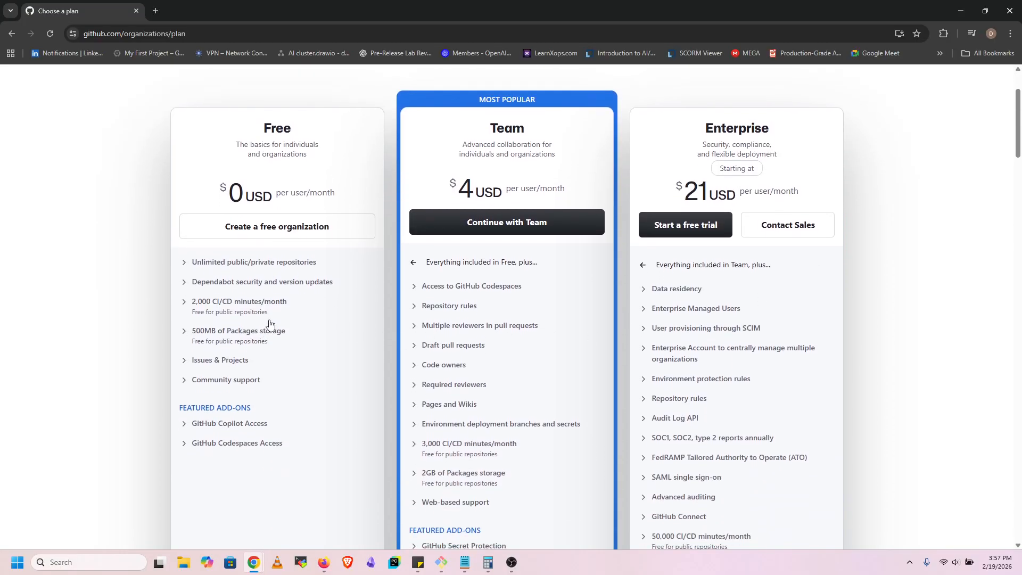
scroll(221, 379, "down", 2)
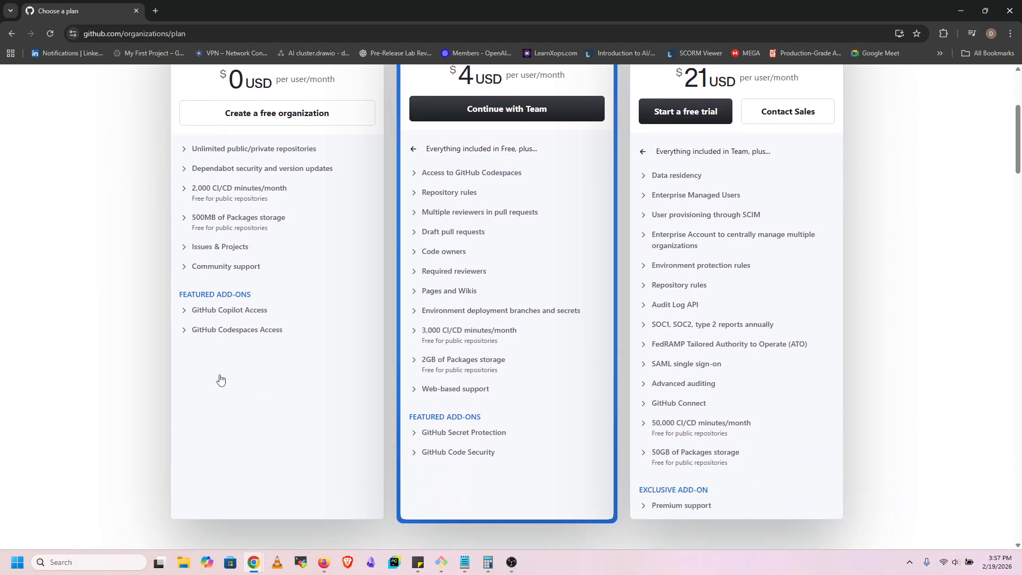
scroll(221, 379, "down", 1)
scroll(281, 417, "down", 4)
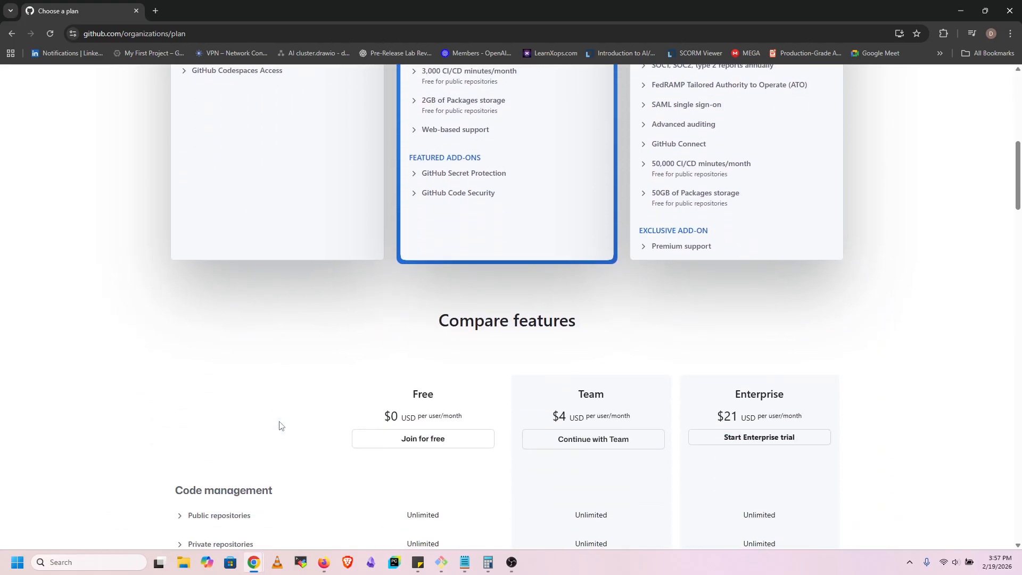
scroll(278, 426, "up", 4)
scroll(279, 428, "up", 3)
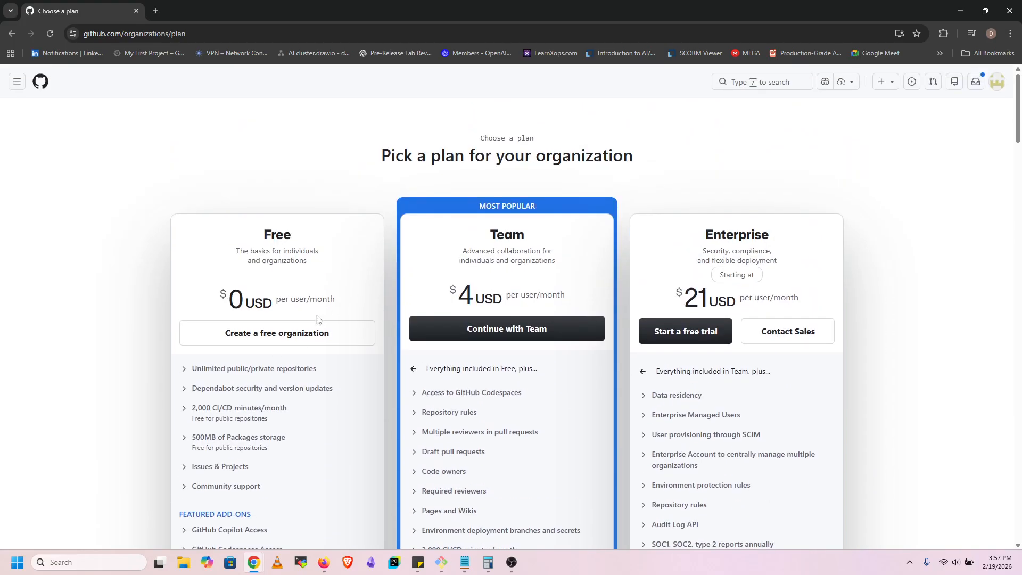
scroll(325, 316, "down", 7)
scroll(256, 372, "down", 5)
scroll(250, 388, "up", 12)
left_click(12, 34)
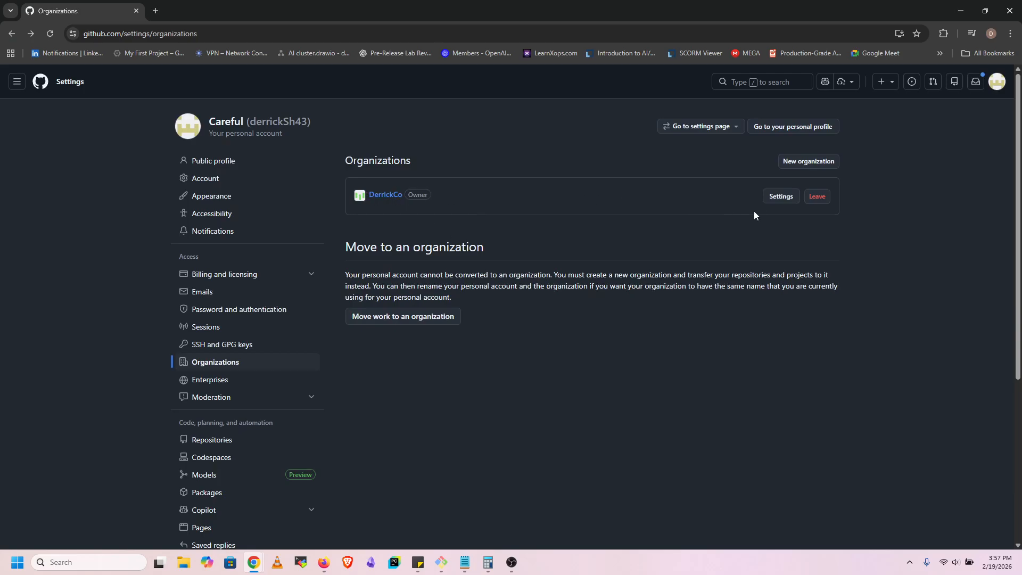
Examine the general settings of the DerrickCo organization and open its overview page.
left_click(769, 196)
scroll(551, 305, "down", 5)
scroll(543, 325, "down", 4)
scroll(524, 344, "up", 2)
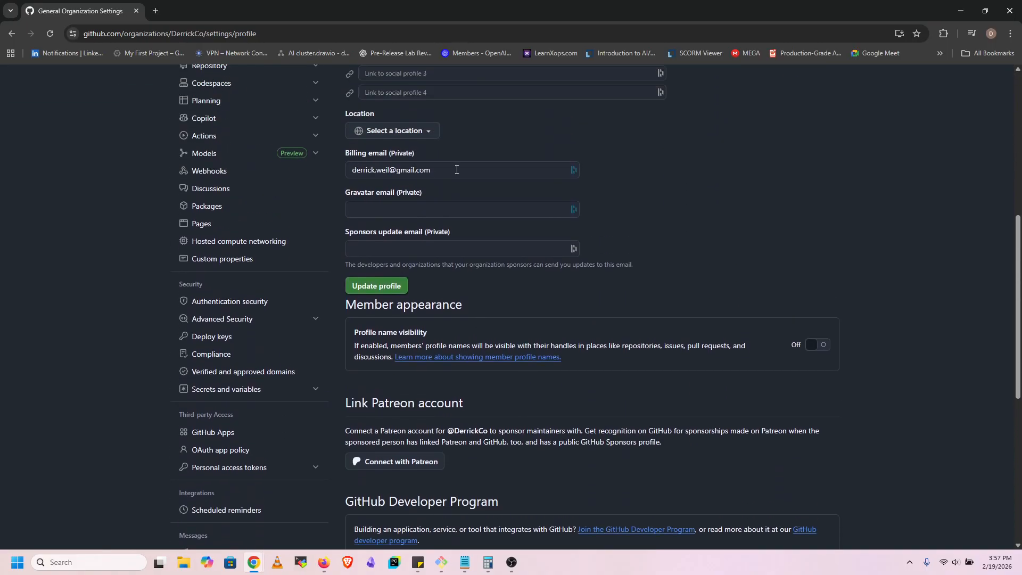
scroll(452, 186, "down", 5)
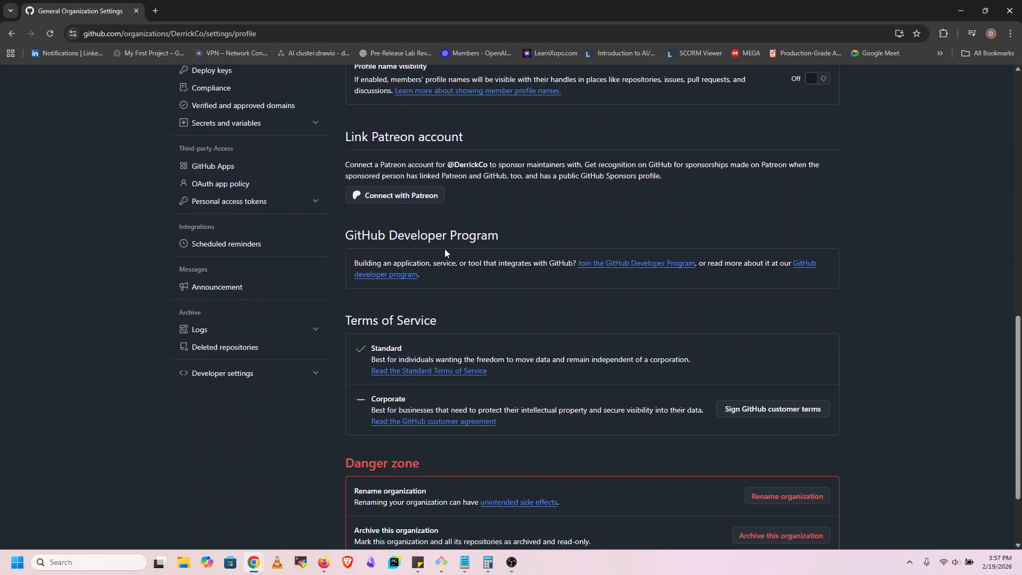
scroll(445, 250, "up", 15)
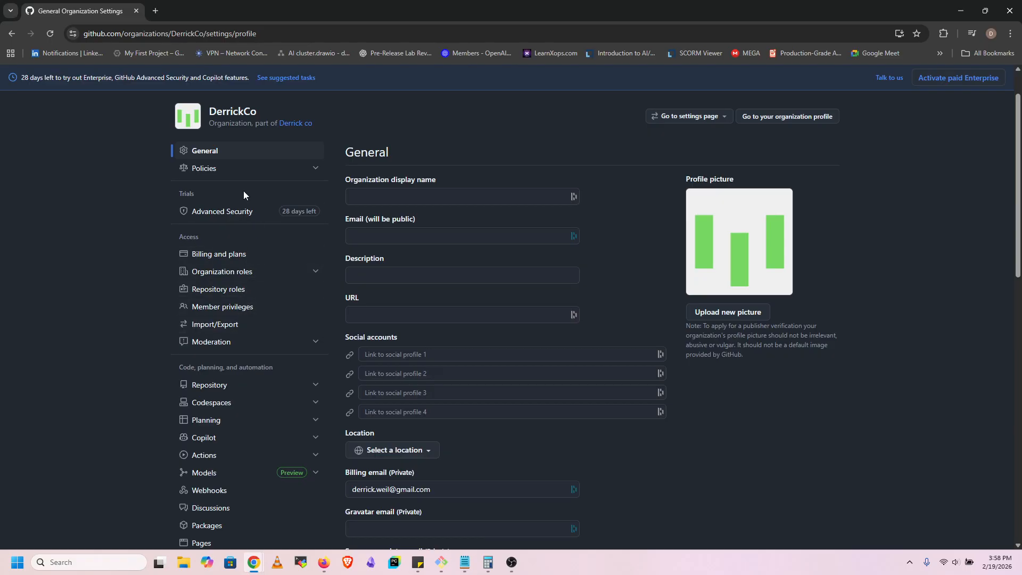
left_click(231, 115)
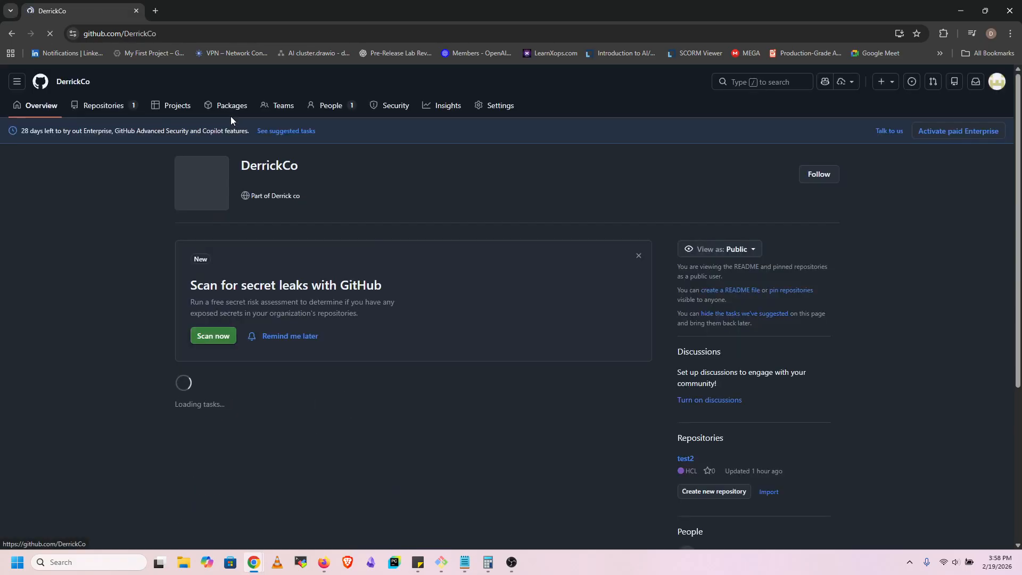
left_click(99, 108)
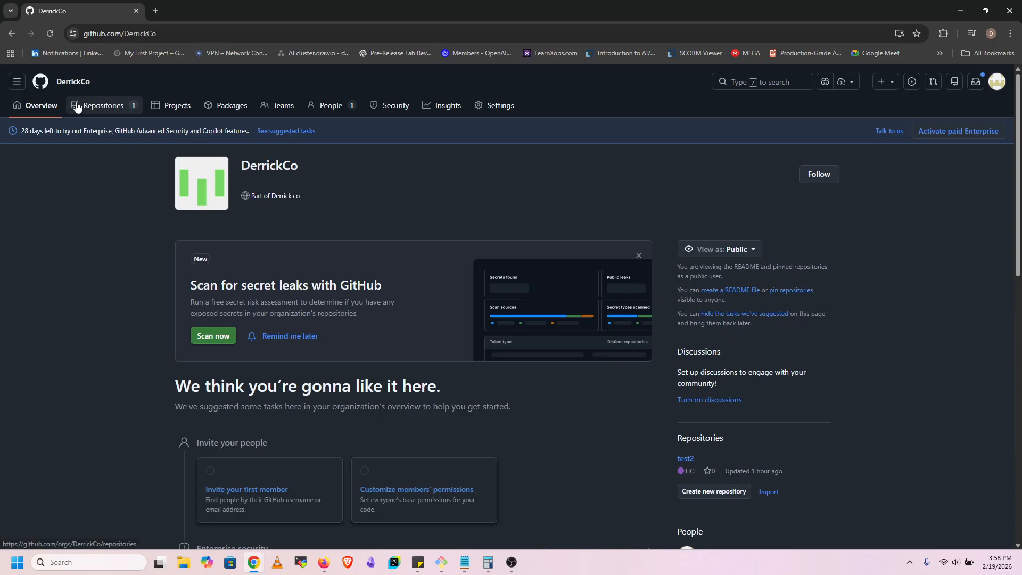
Open the Derrick co enterprise from the account's enterprises and show the organizations it contains.
left_click(996, 81)
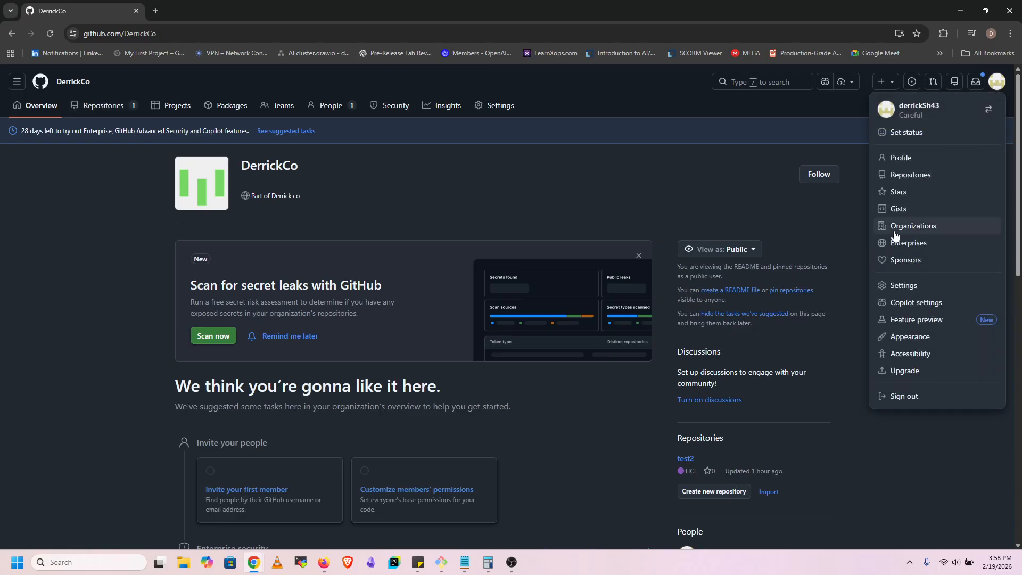
left_click(911, 243)
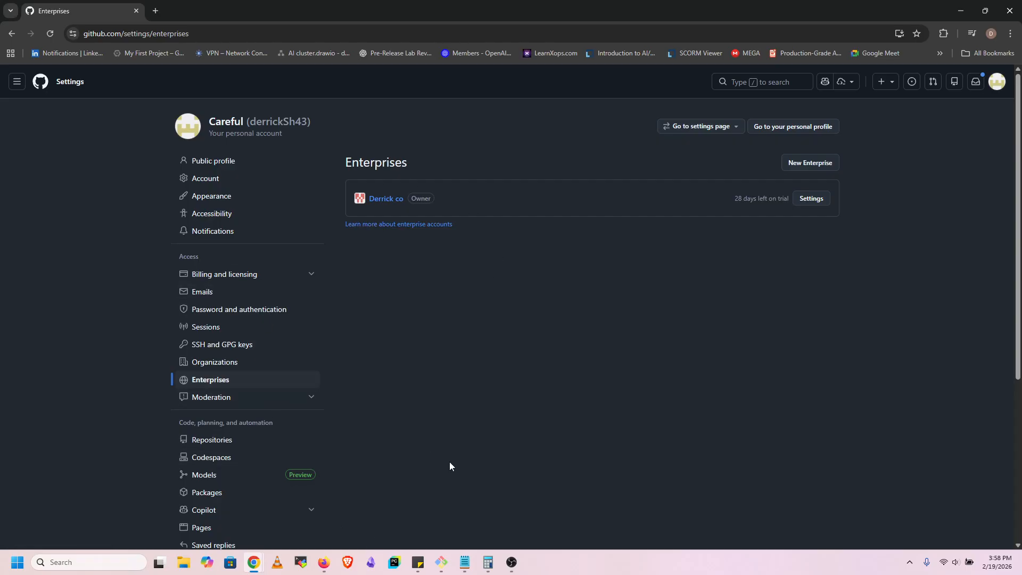
left_click(391, 199)
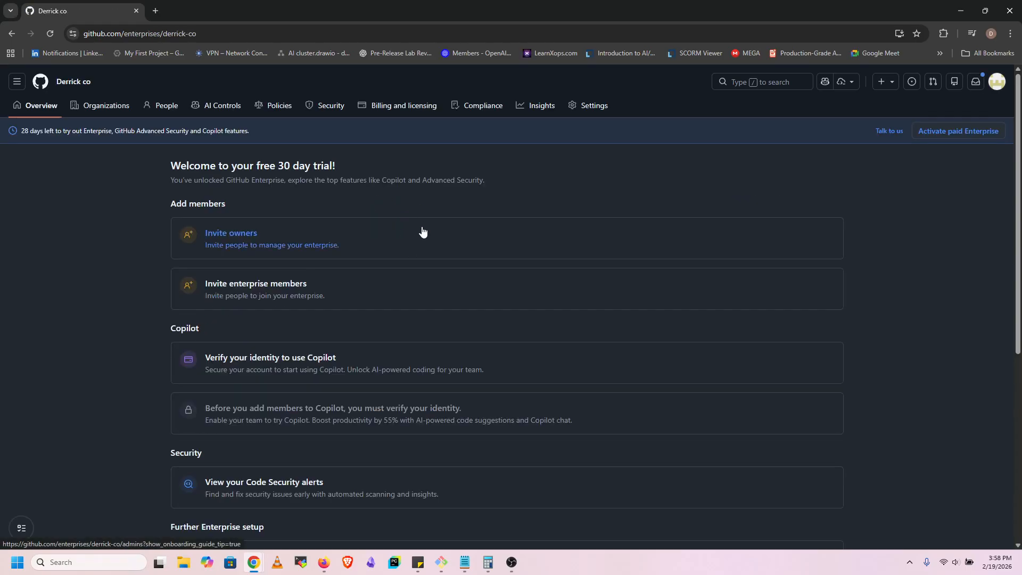
left_click(107, 105)
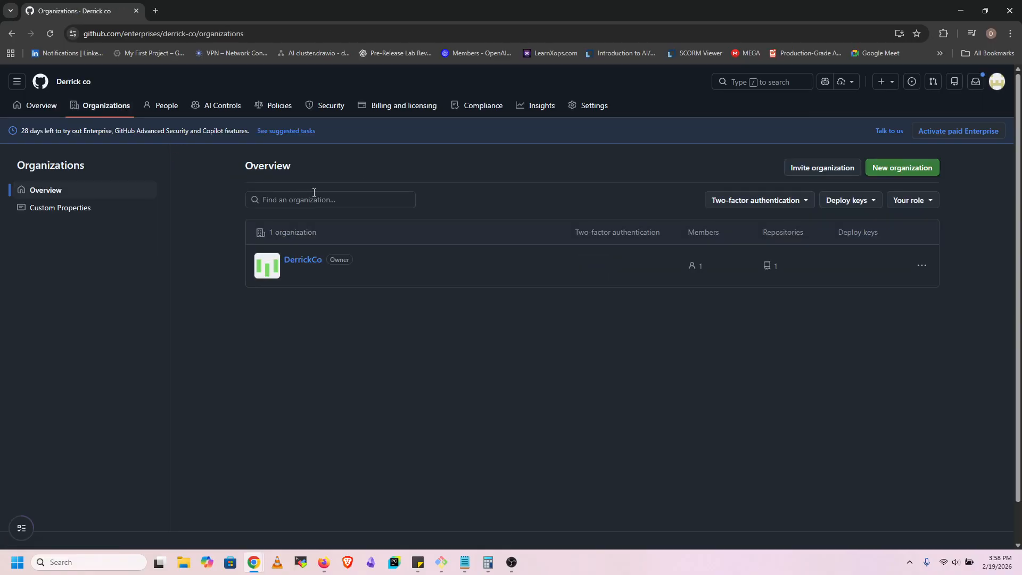
Go back through the account's enterprises page to its organizations settings.
left_click(996, 81)
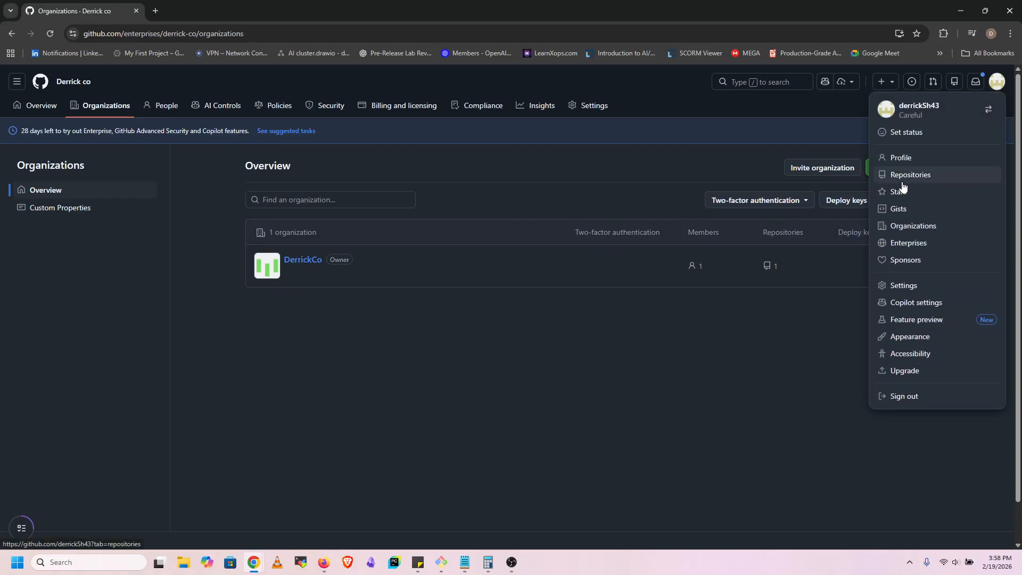
left_click(906, 243)
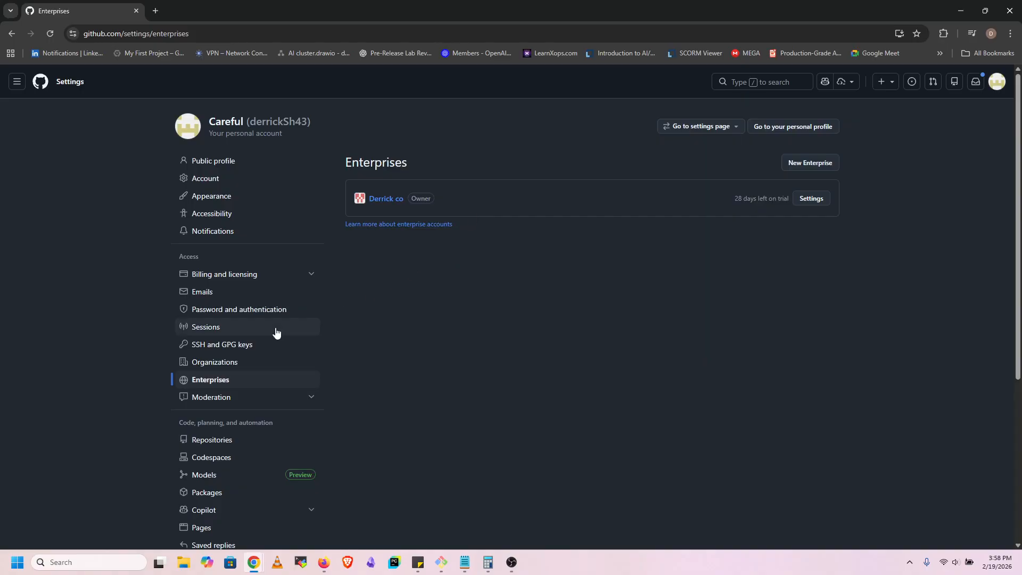
left_click(238, 363)
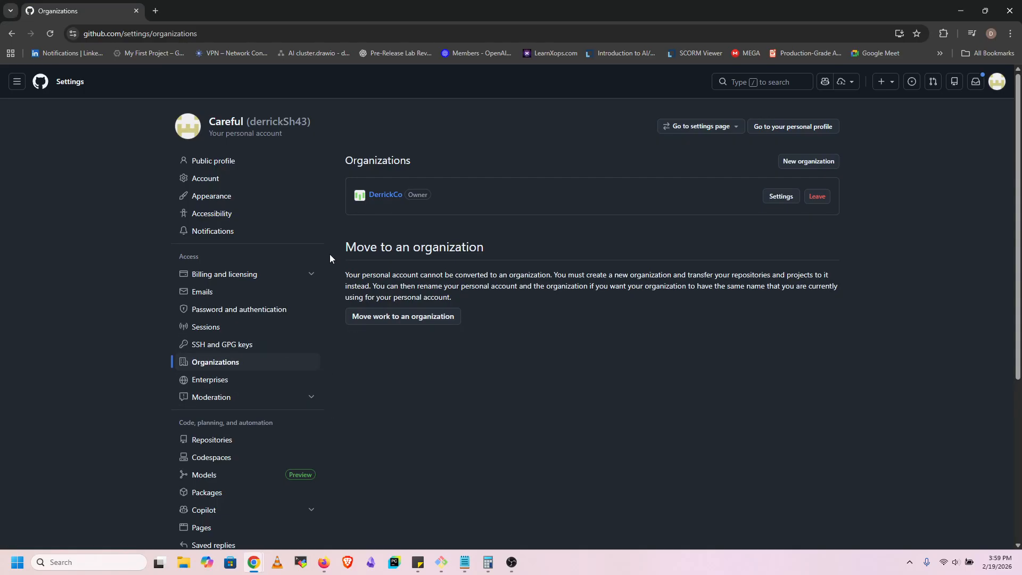
Examine which personal repositories can be moved to an organization, expand the repository list, and return to the organizations page without moving any.
left_click_drag(354, 245, 591, 259)
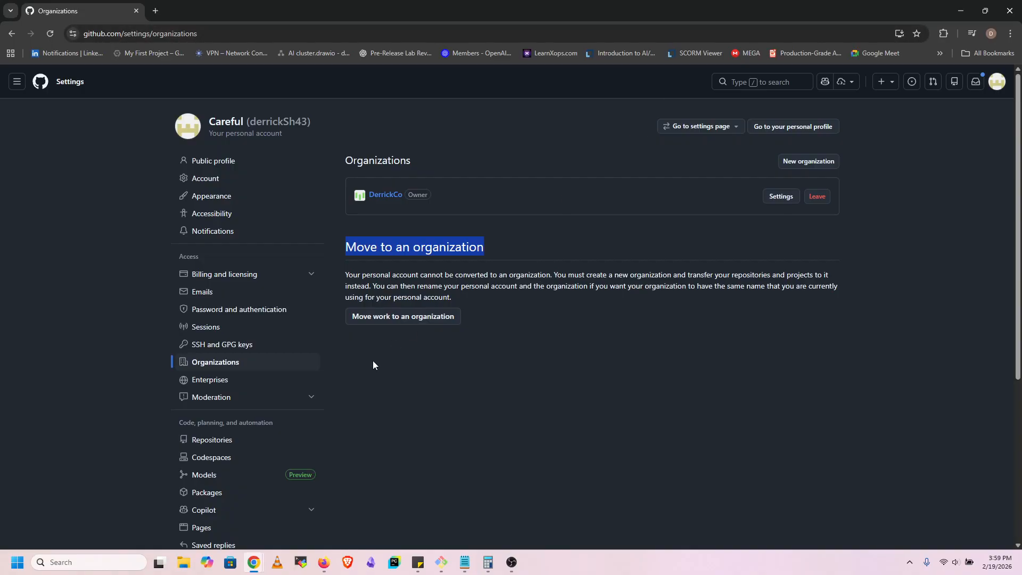
left_click(434, 321)
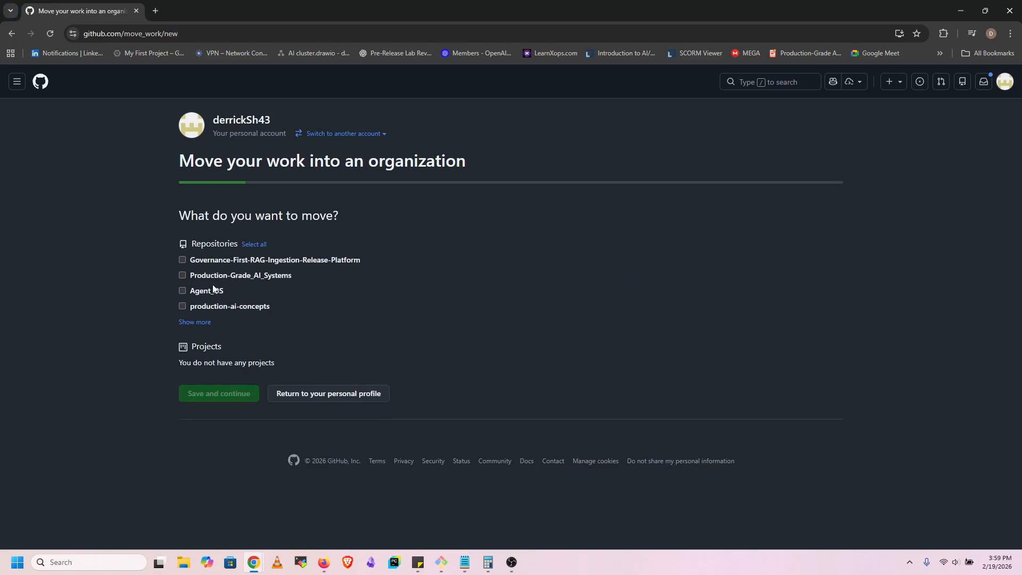
left_click(191, 322)
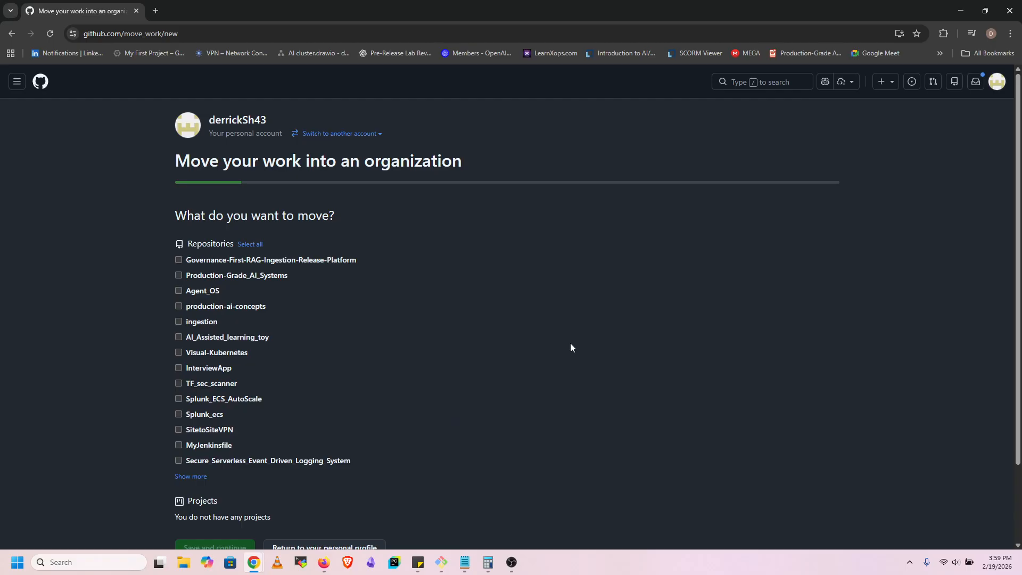
scroll(570, 347, "down", 2)
scroll(302, 317, "up", 2)
left_click(12, 34)
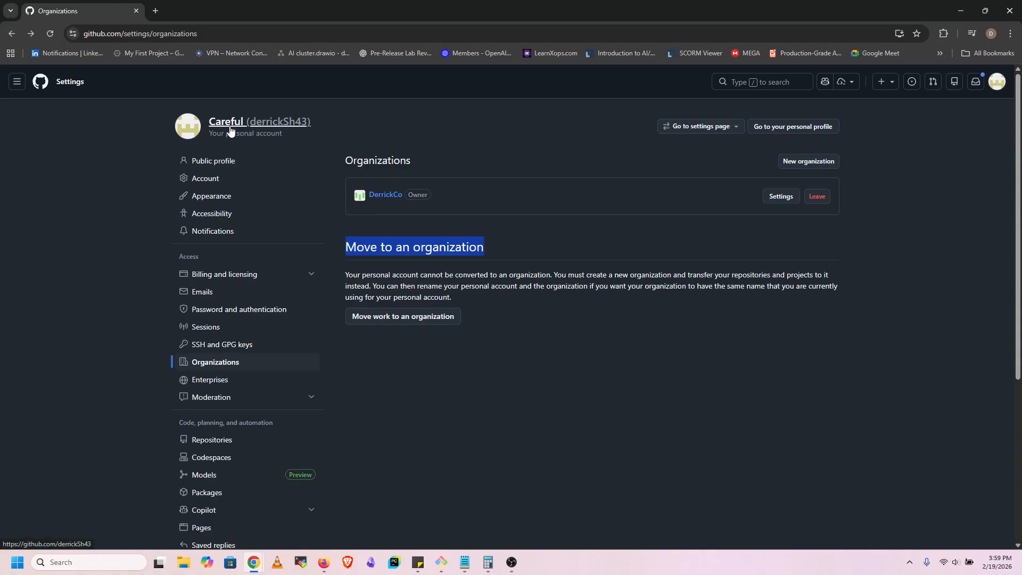
In the DerrickCo organization's test2 repository, open the merge-queue.yml workflow file from the .github/workflows folder.
left_click(390, 196)
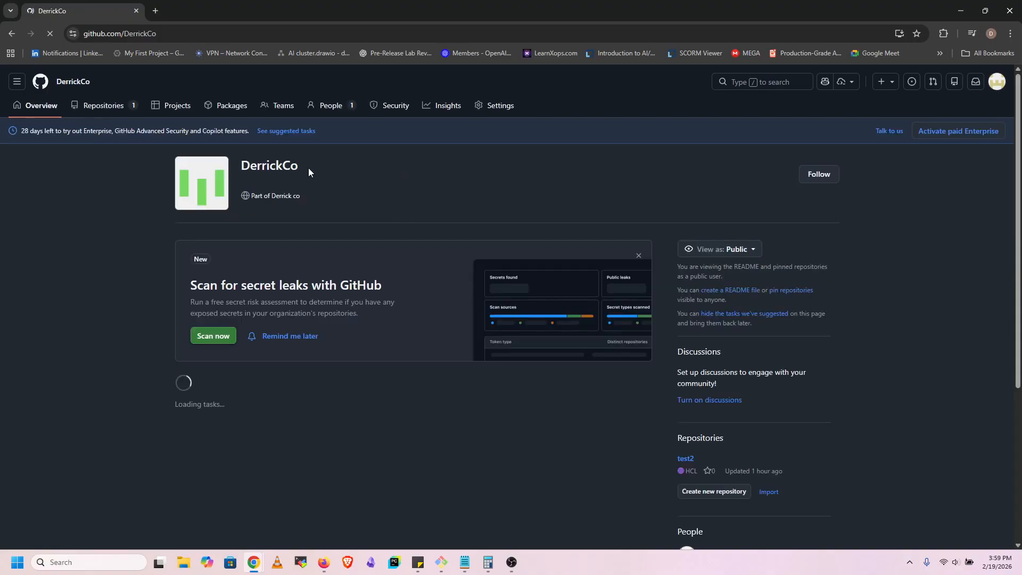
left_click(113, 106)
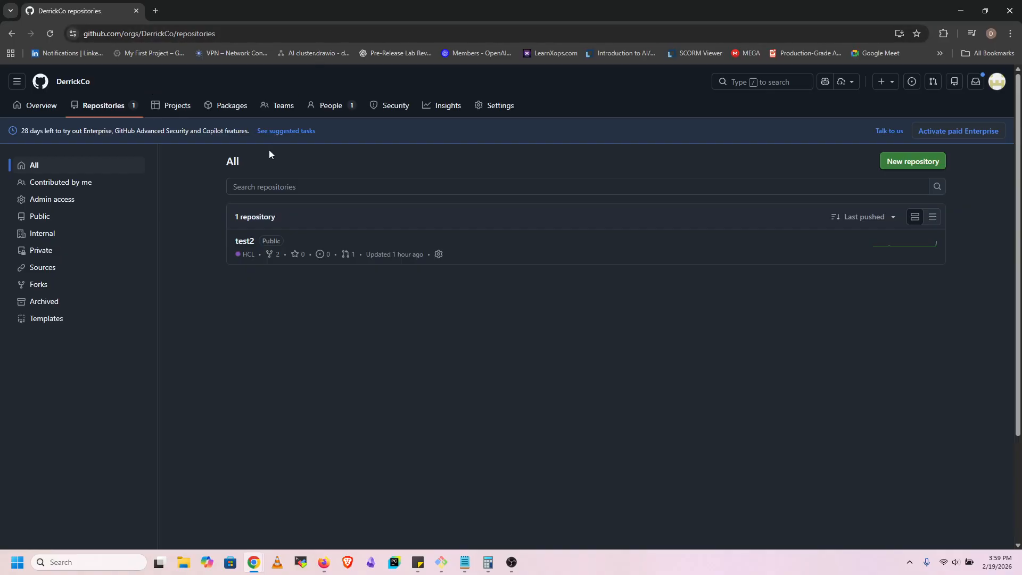
left_click(244, 242)
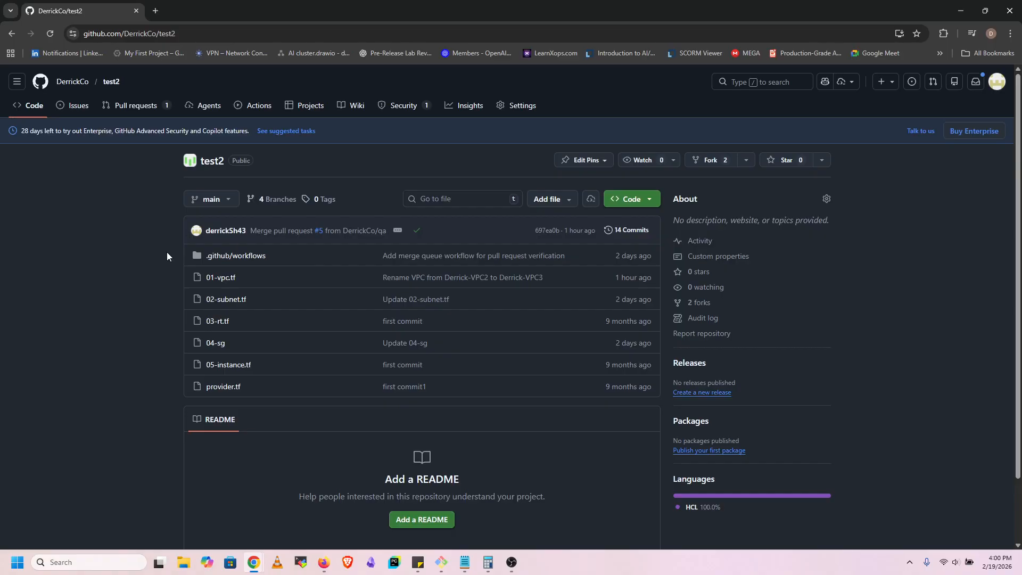
left_click(250, 256)
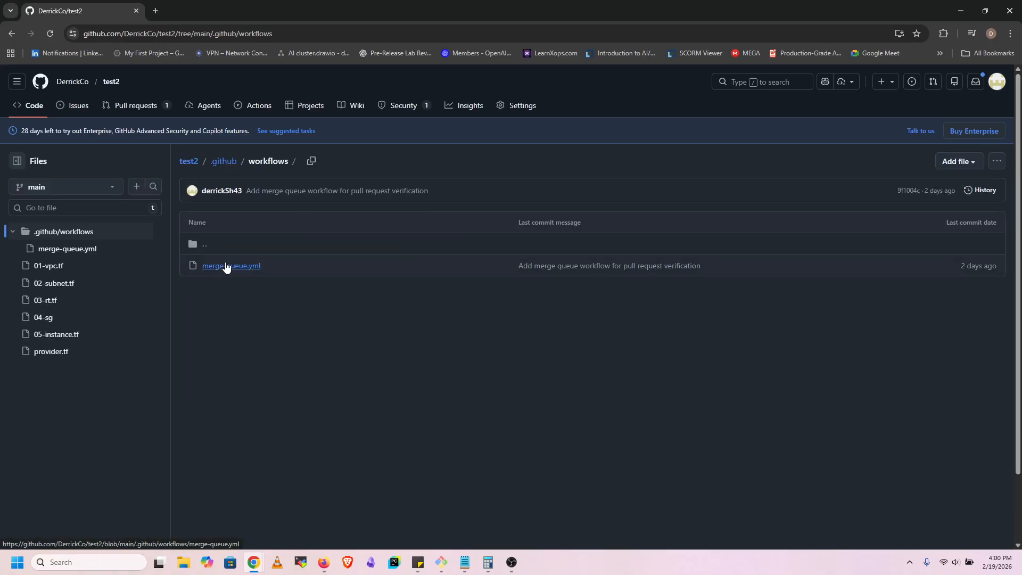
left_click(239, 269)
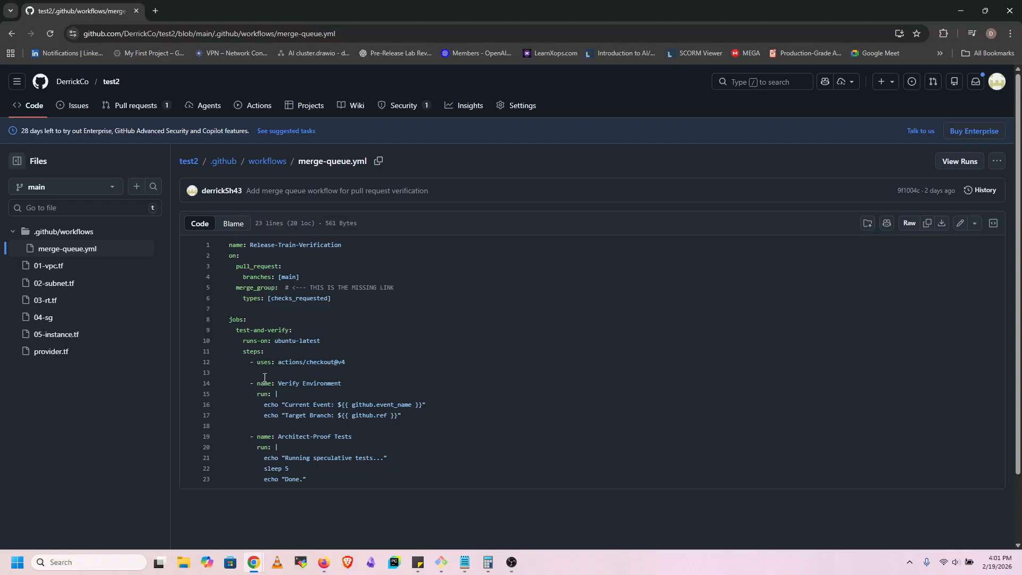
Open the main branch protection rule in the test2 repository's branch settings for editing and review its status check requirements.
left_click(534, 109)
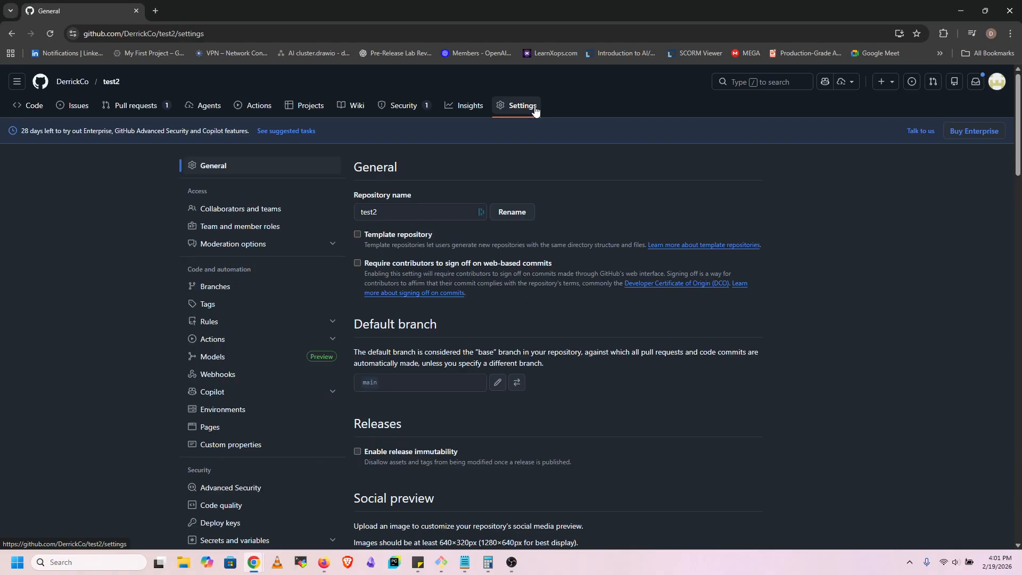
left_click(226, 296)
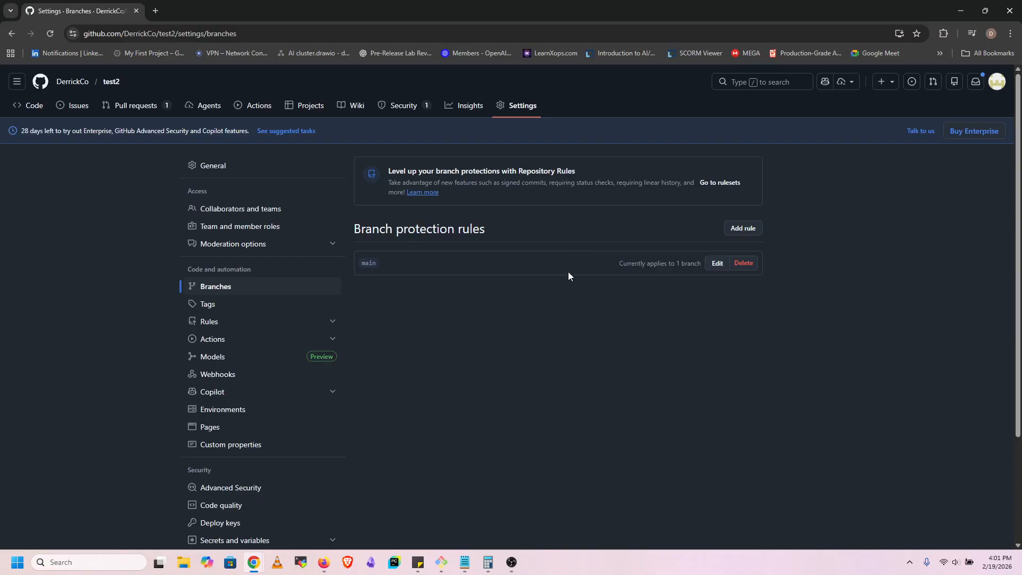
left_click(717, 263)
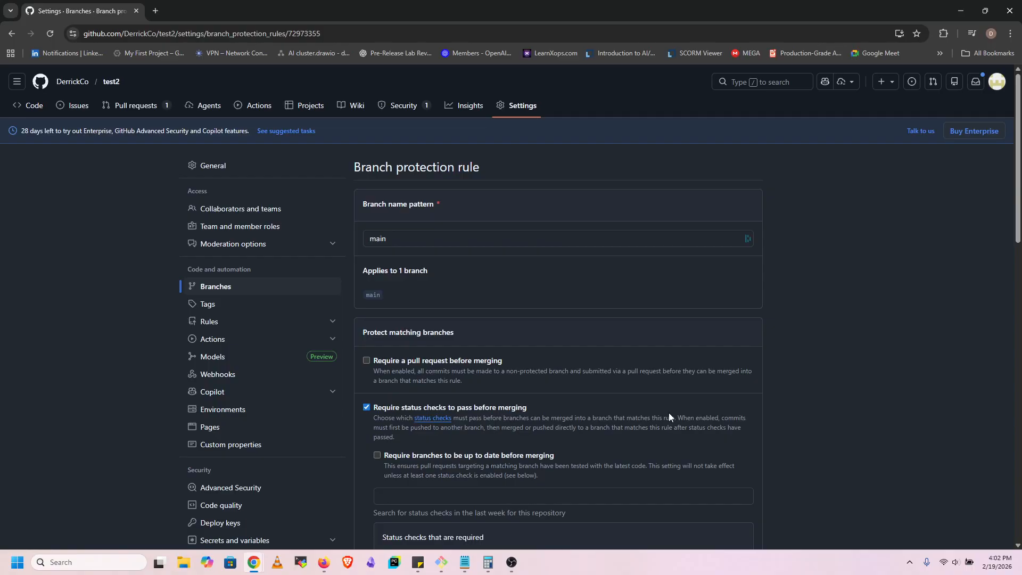
scroll(601, 358, "down", 2)
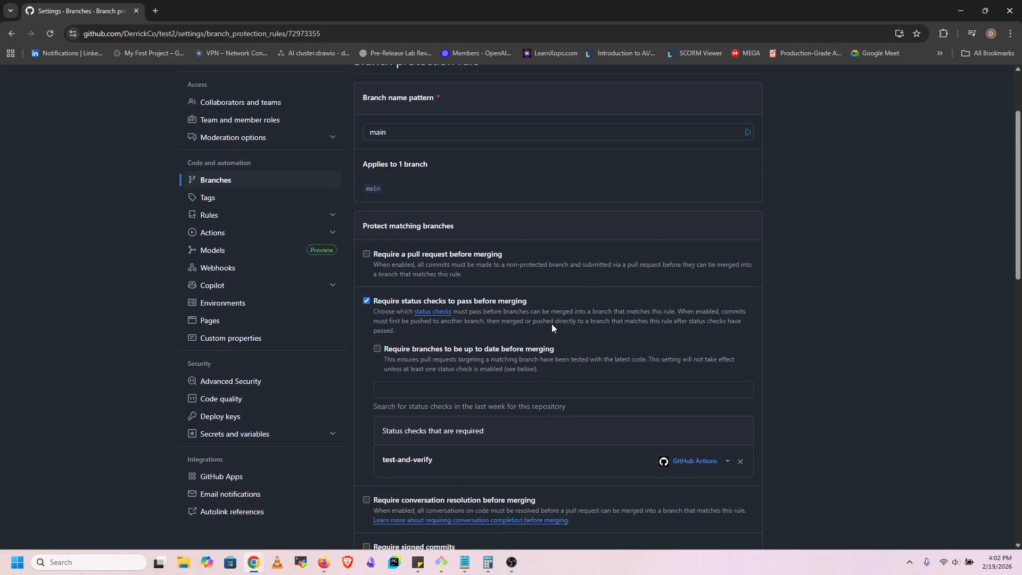
scroll(537, 309, "down", 1)
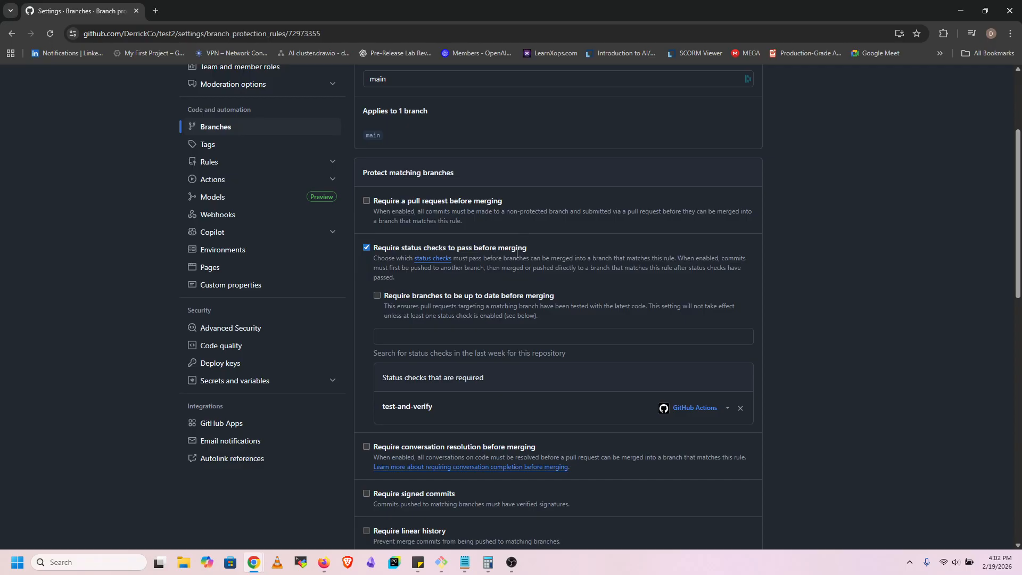
Search the repository's recent status checks for "tes" in the main branch rule and clear the search text.
left_click(404, 339)
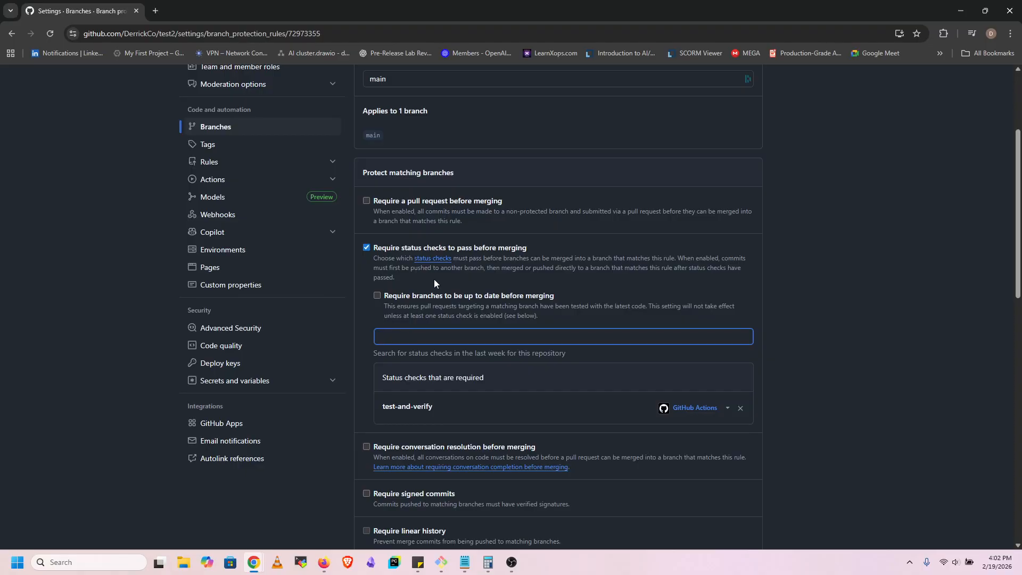
type("tes")
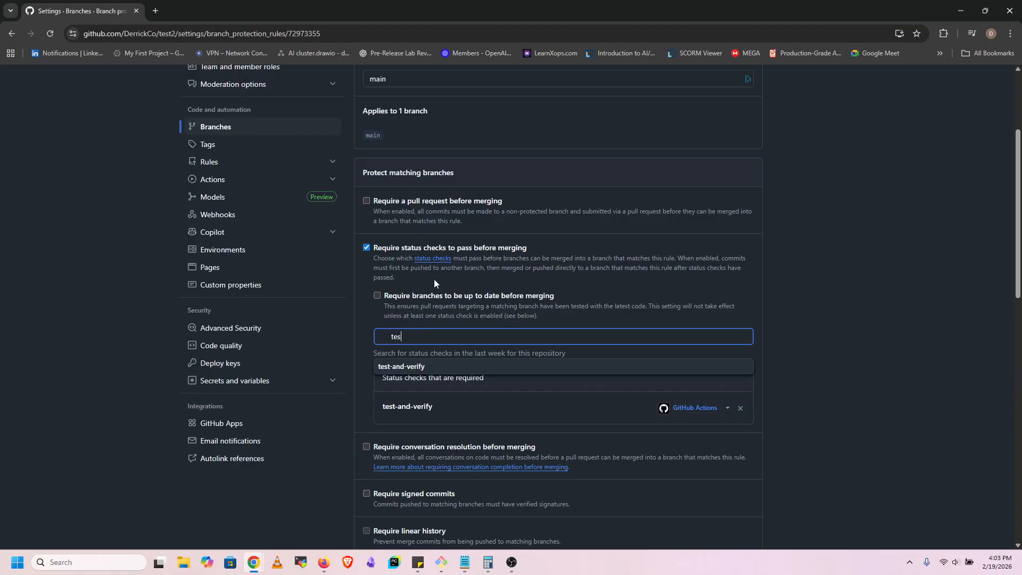
left_click(535, 405)
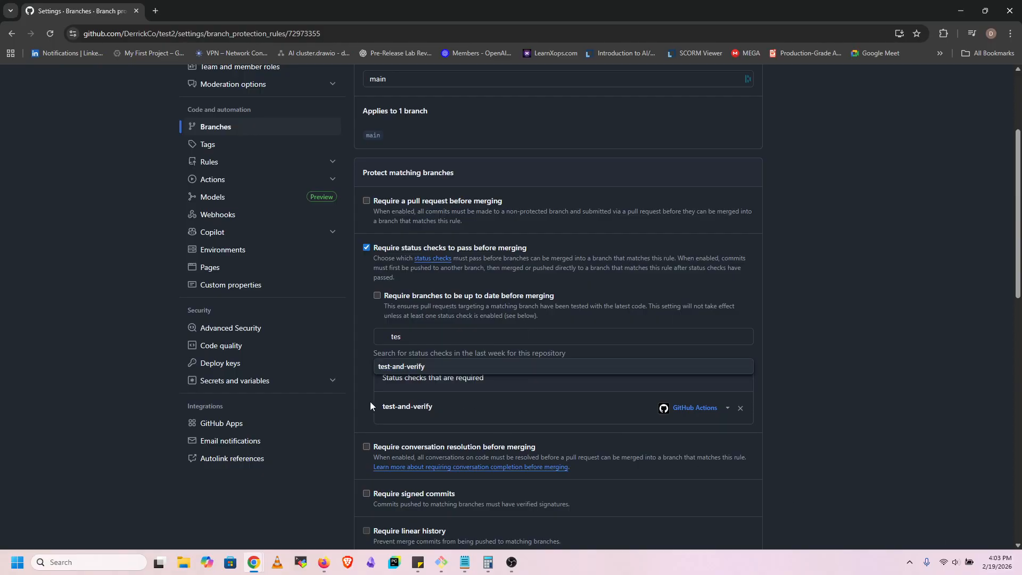
double_click(411, 335)
key("BackSpace")
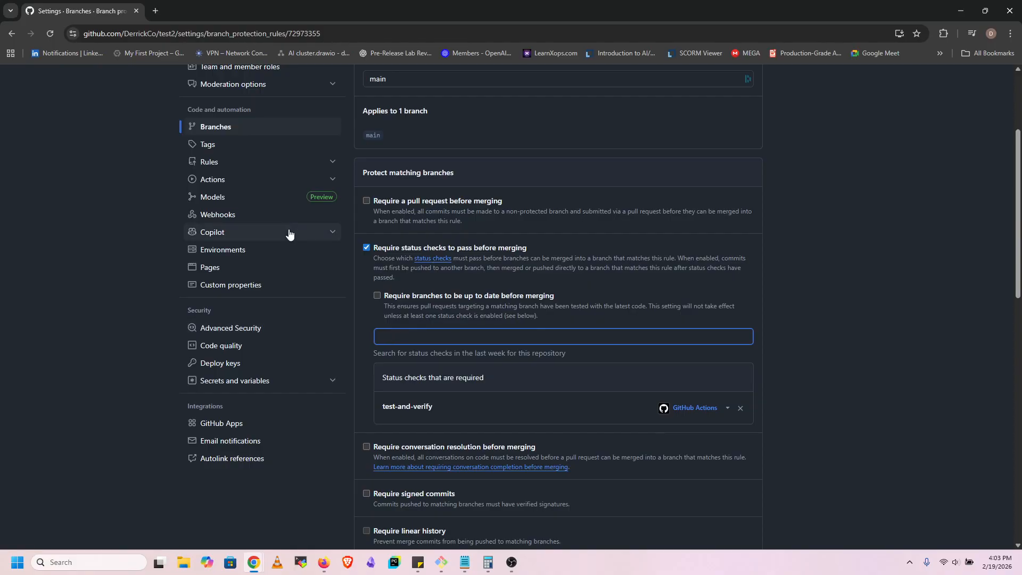
Examine the main branch rule's required status checks, merge queue settings, bypass restriction and force push options without changing them.
scroll(605, 381, "down", 2)
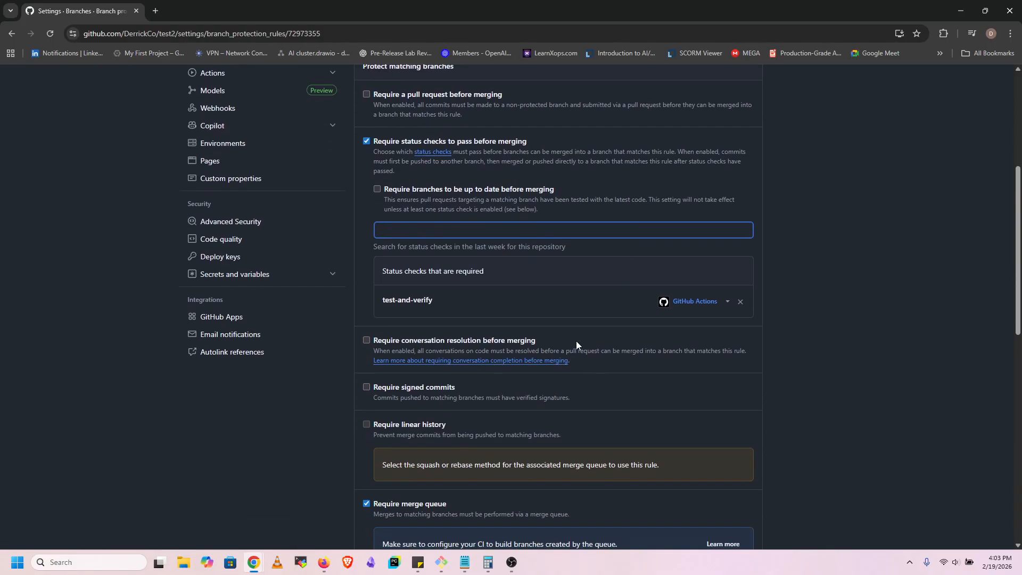
scroll(494, 318, "down", 3)
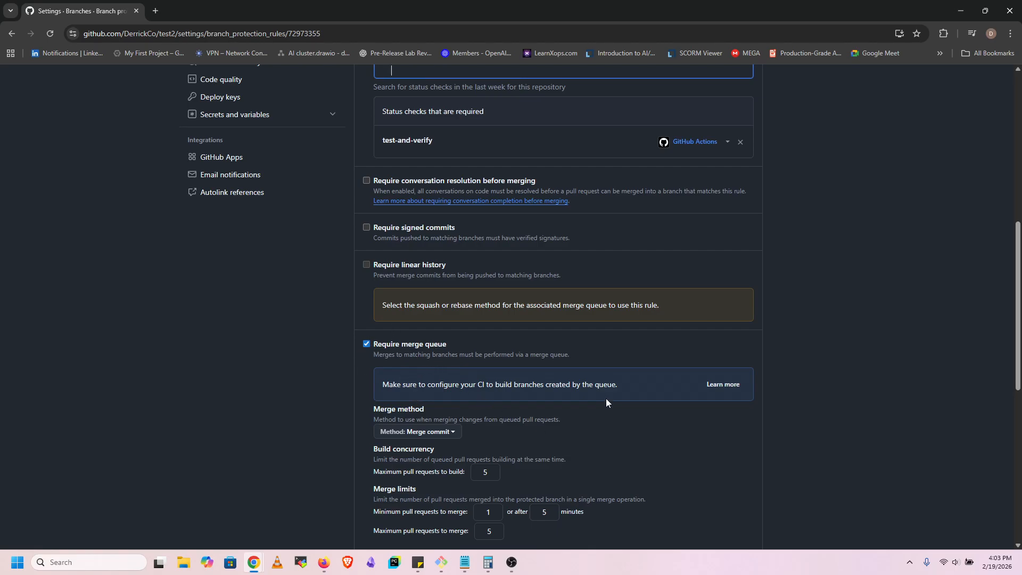
scroll(601, 404, "down", 2)
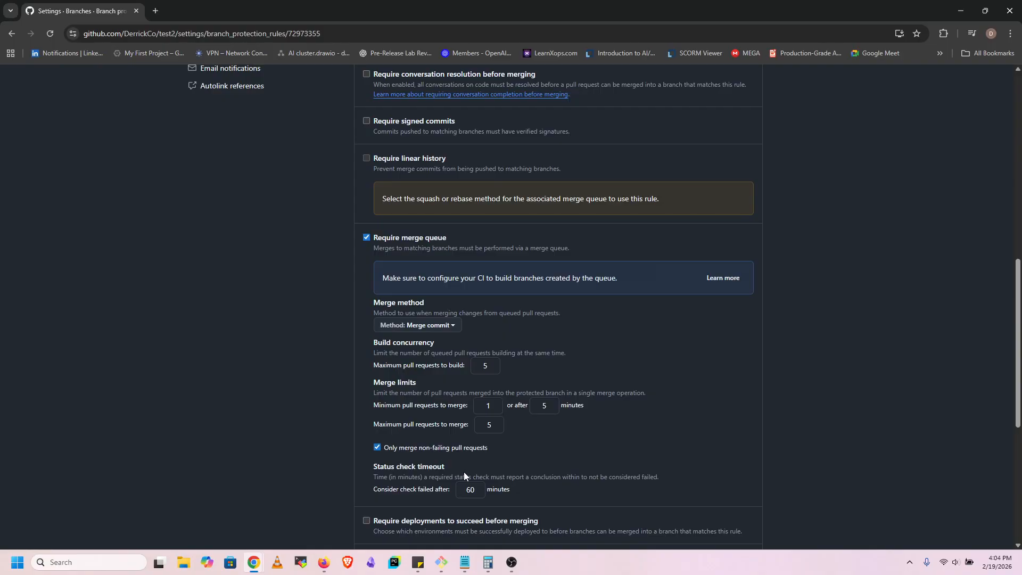
scroll(484, 443, "down", 3)
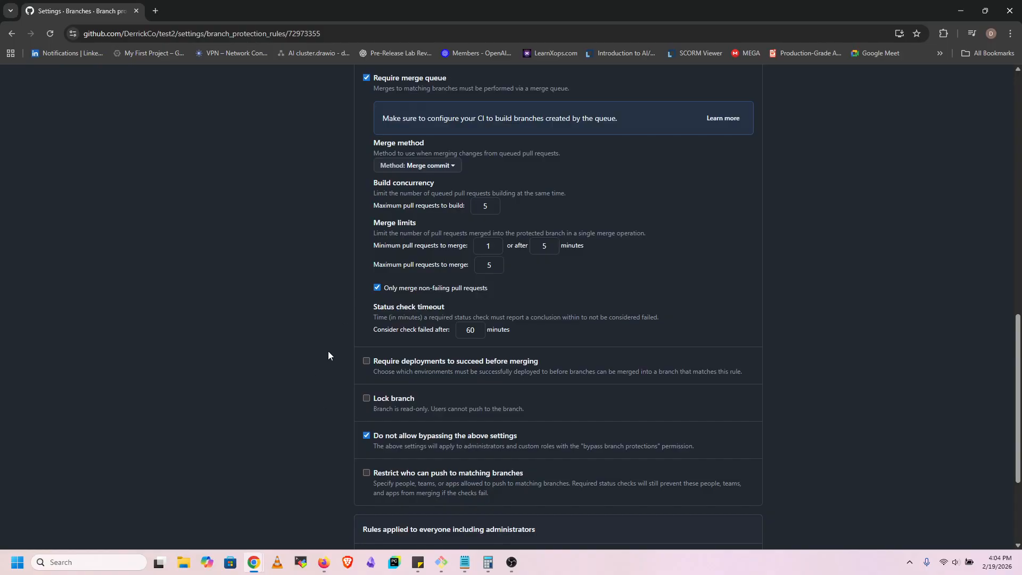
scroll(482, 301, "down", 3)
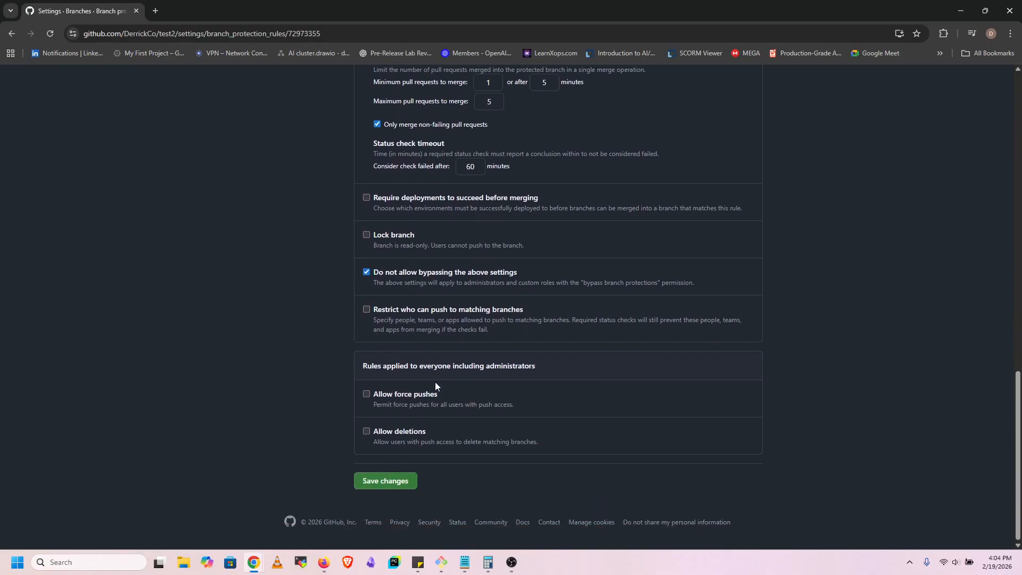
scroll(389, 479, "up", 10)
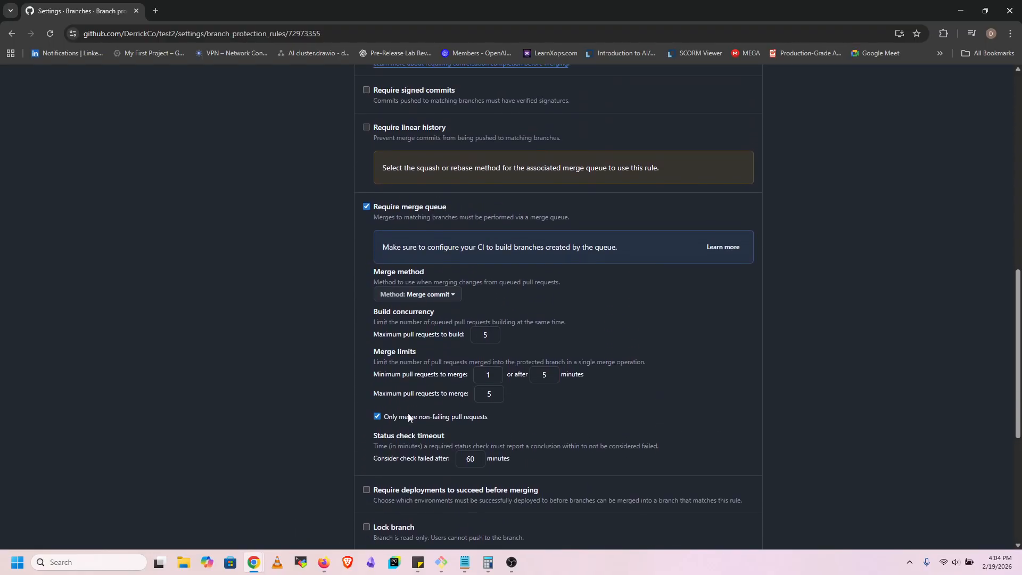
scroll(375, 442, "up", 4)
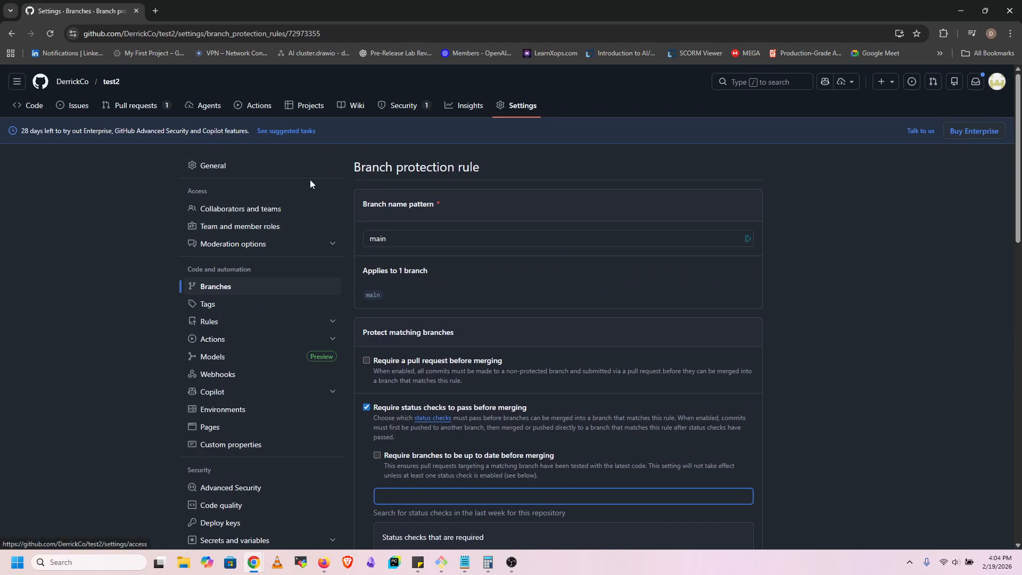
scroll(364, 208, "down", 3)
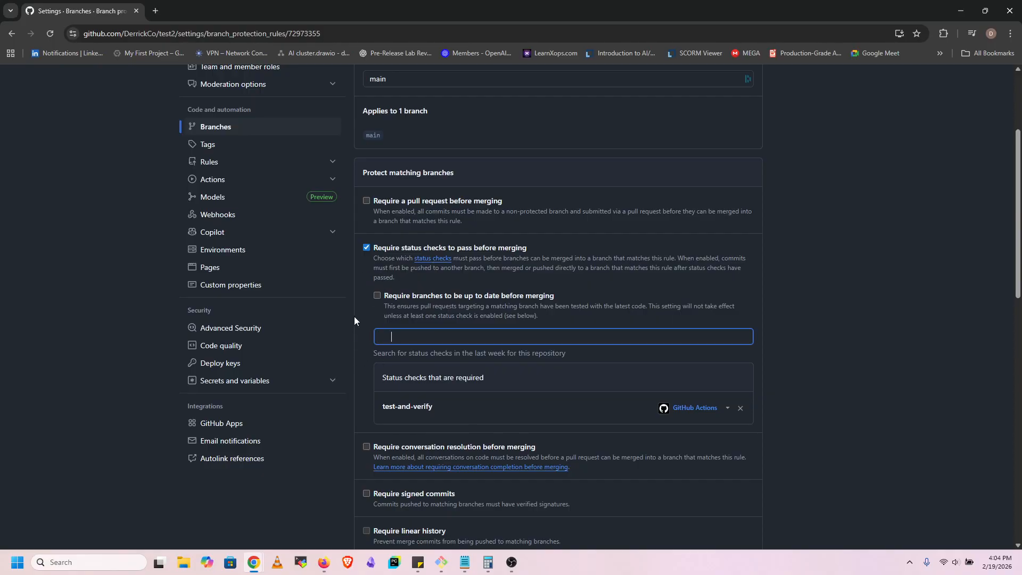
left_click_drag(375, 311, 771, 408)
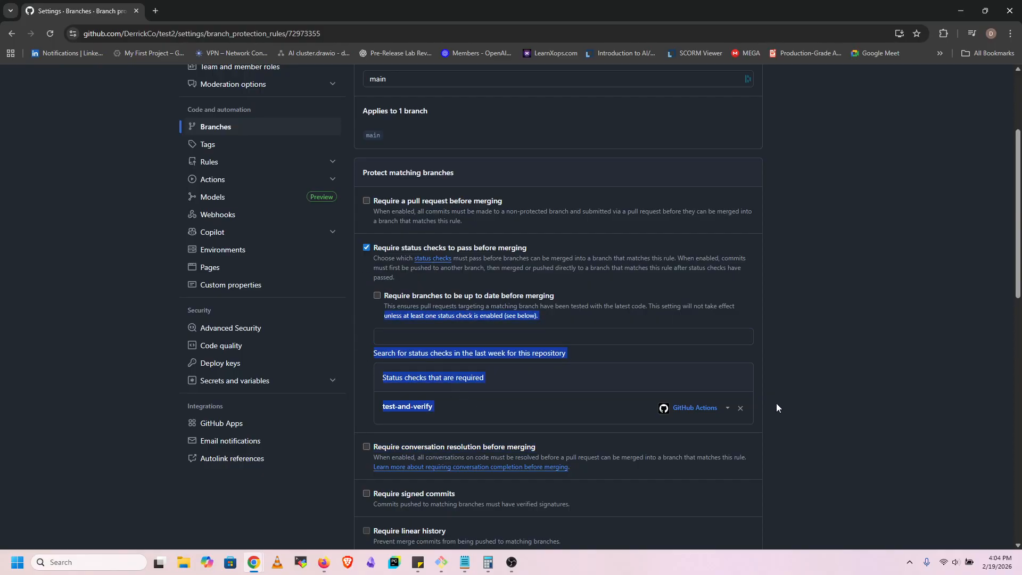
scroll(483, 405, "up", 3)
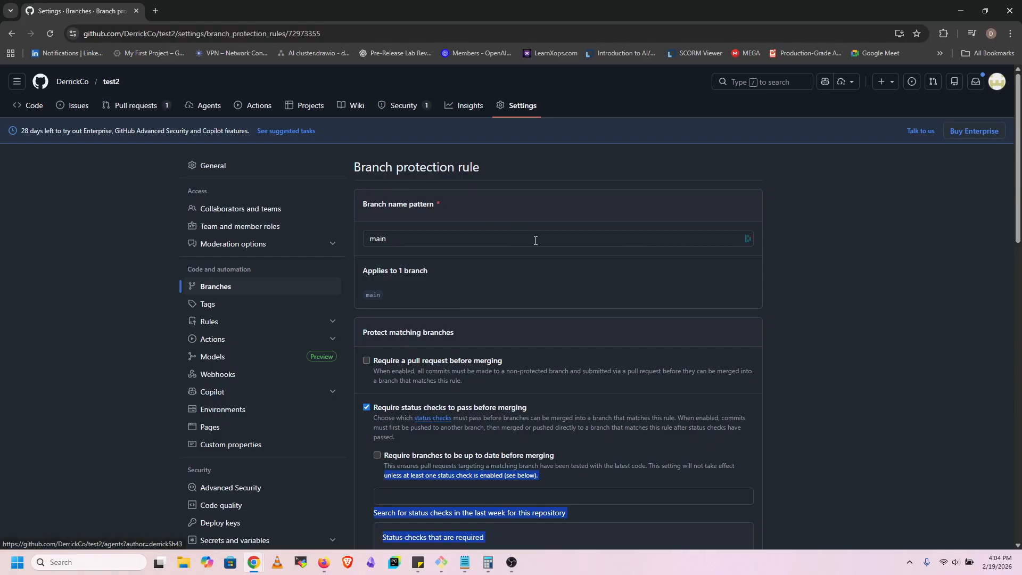
scroll(531, 238, "down", 2)
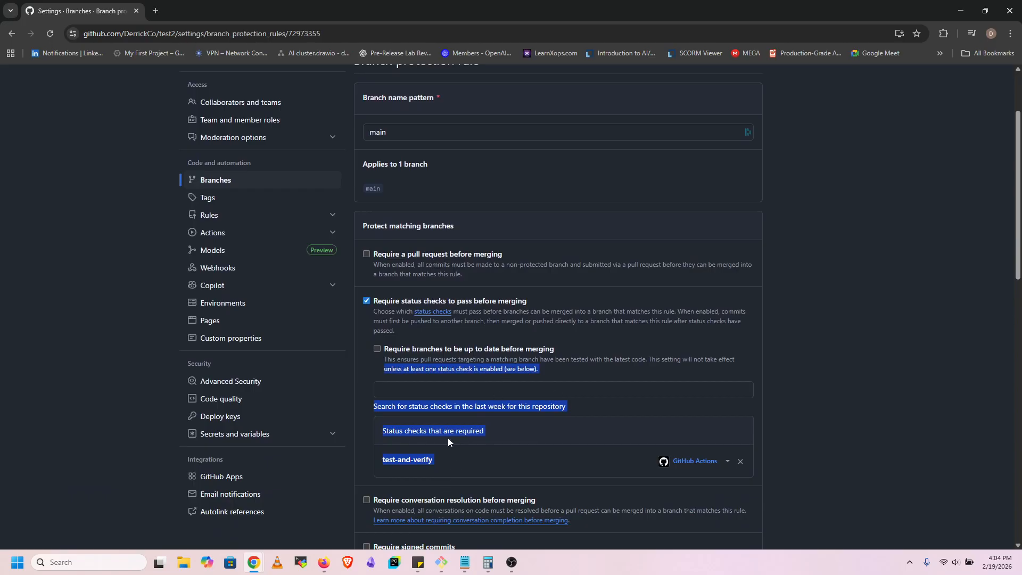
scroll(441, 444, "up", 2)
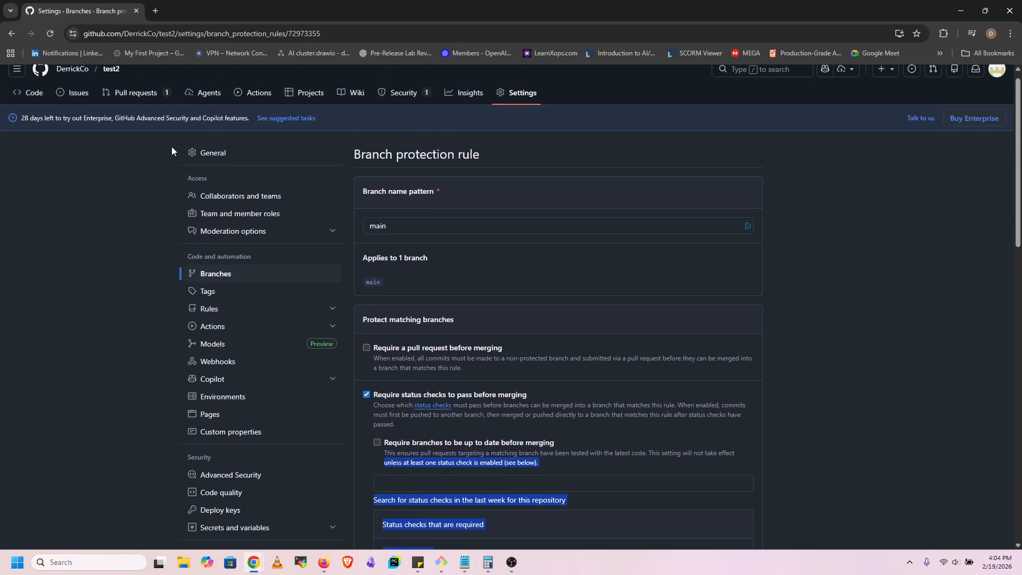
Check the test2 repository's open pull requests and return to its code page.
left_click(142, 105)
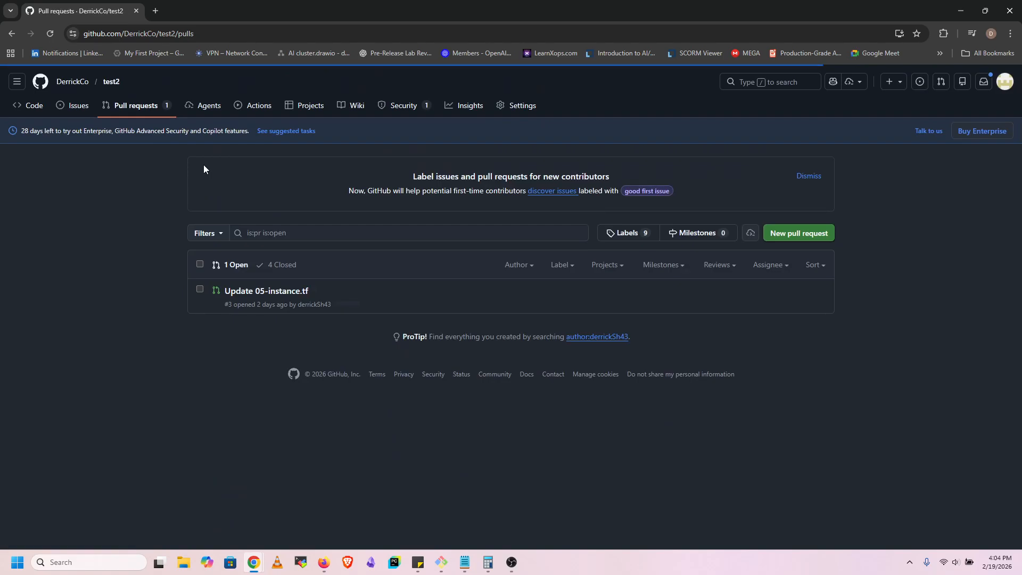
left_click(112, 91)
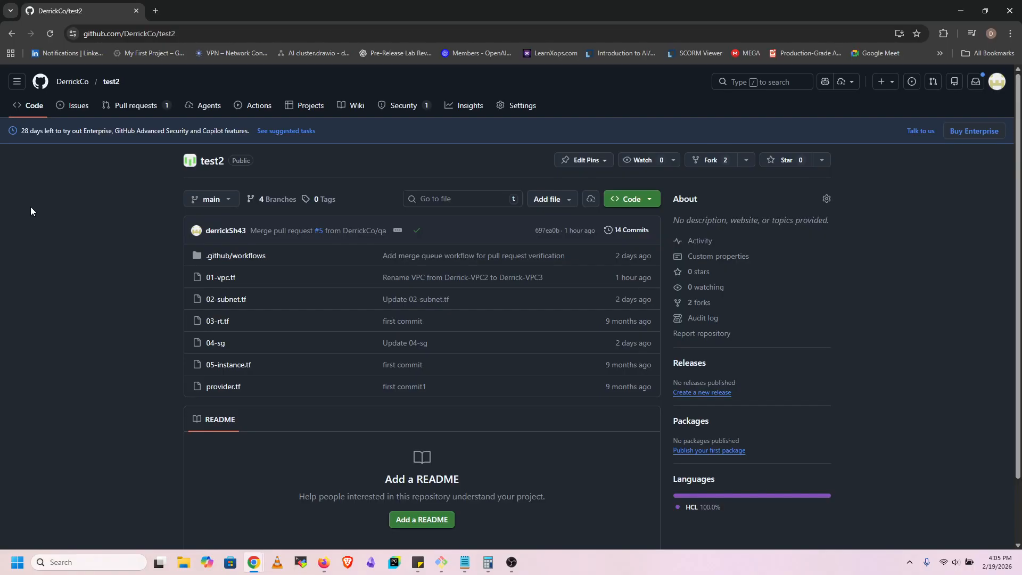
Enter "test" as a new branch name based on main and close the branch list without creating the branch.
left_click(212, 199)
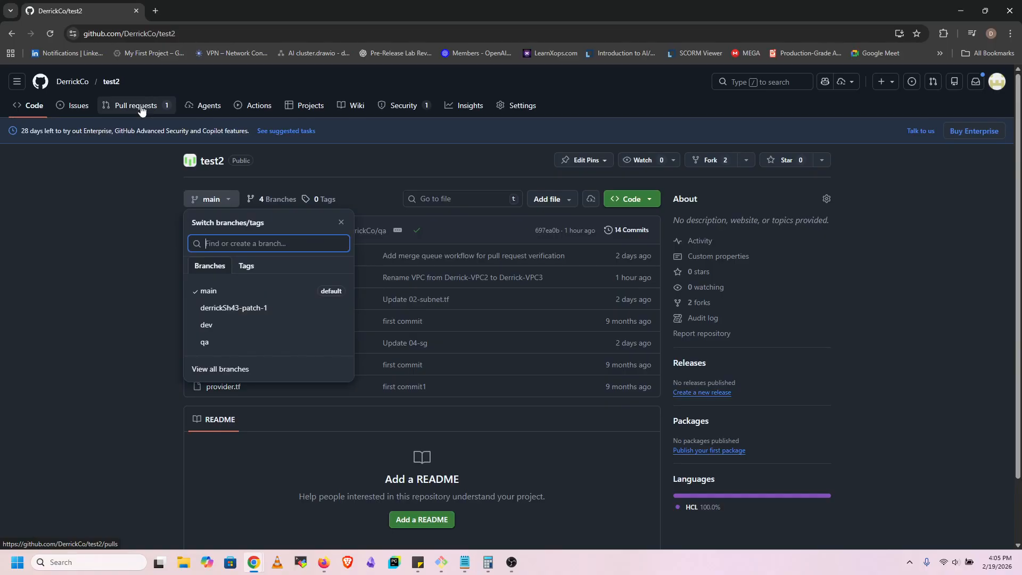
type("tesr")
key("BackSpace")
type("t")
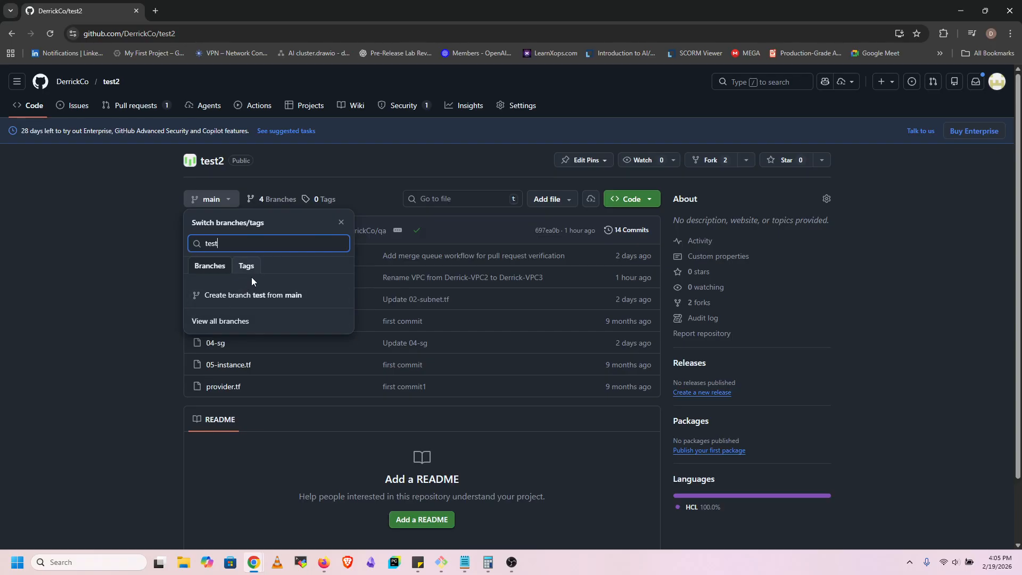
left_click(113, 314)
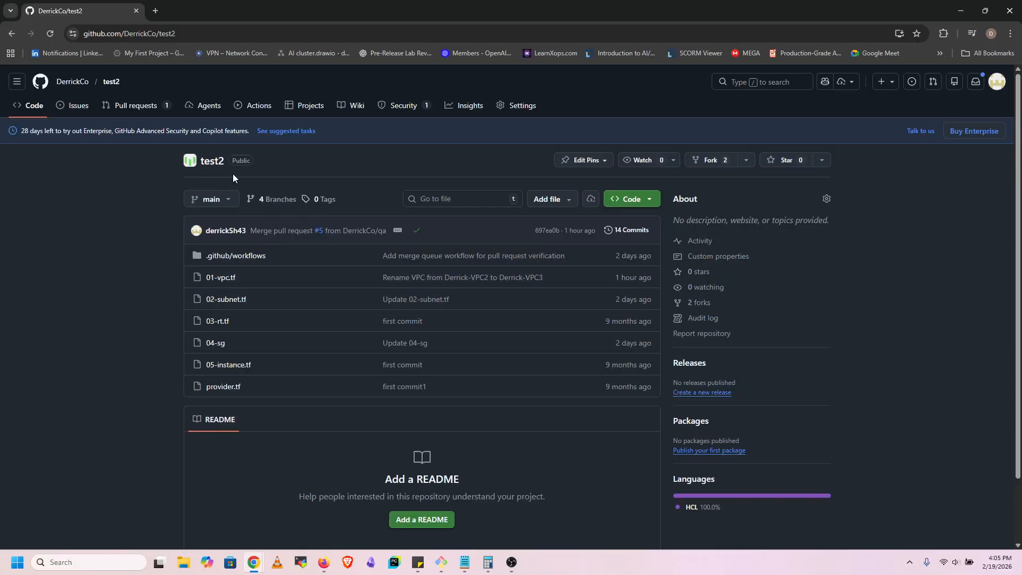
Clear the branch search text and switch the test2 repository view to the qa branch.
left_click(218, 201)
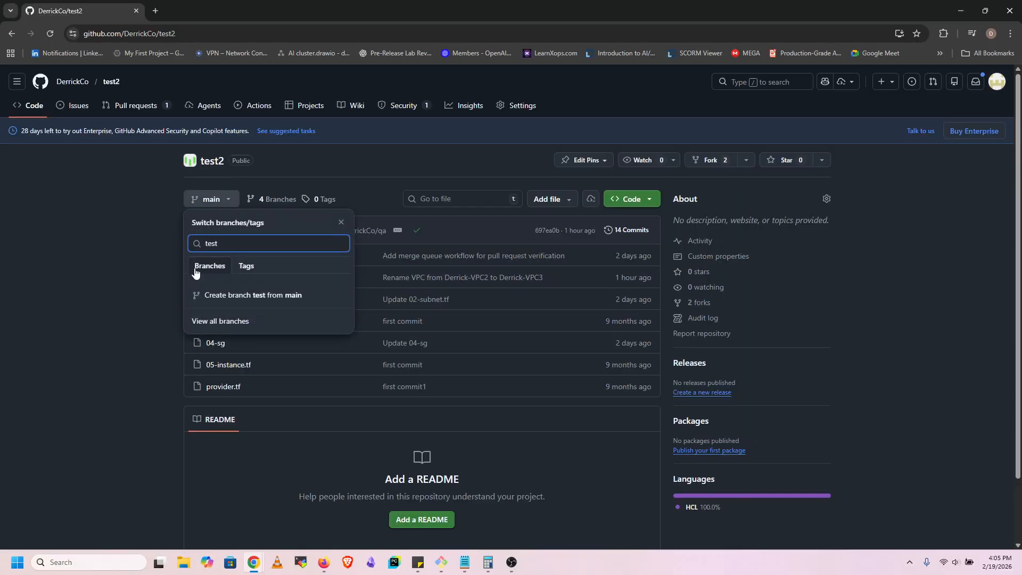
key("BackSpace")
key("BackSpace")
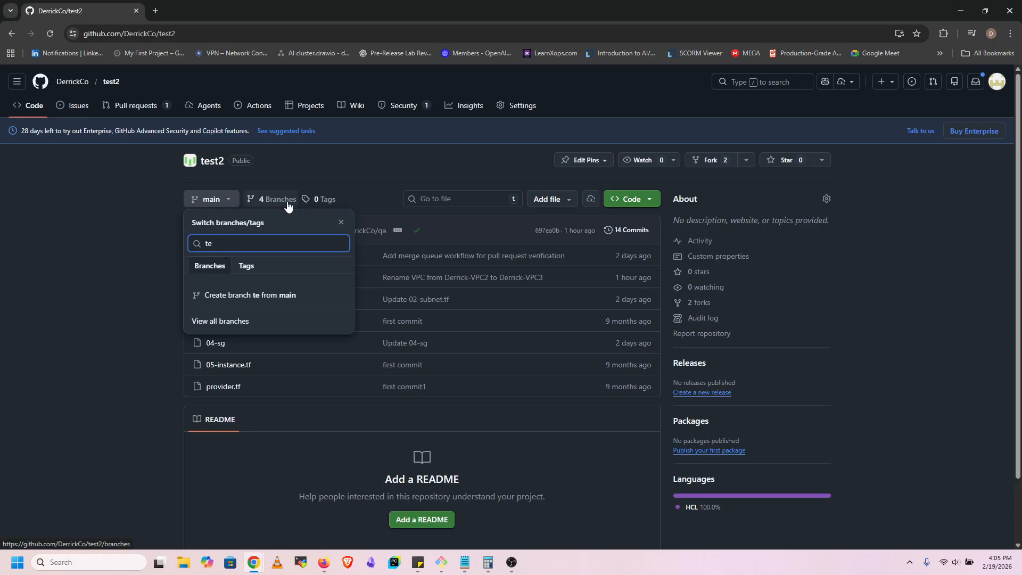
key("BackSpace")
key("BackSpace")
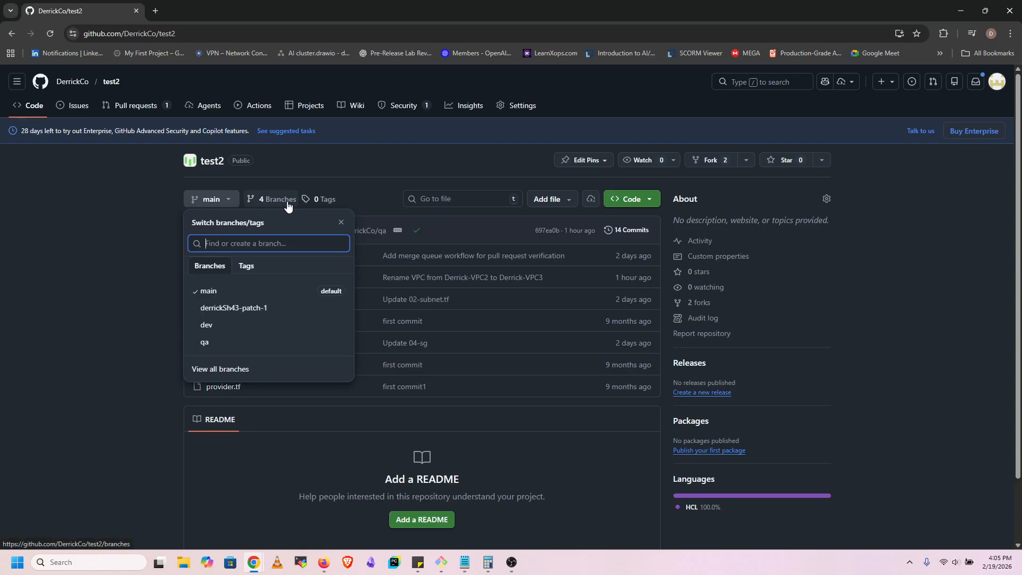
left_click(221, 340)
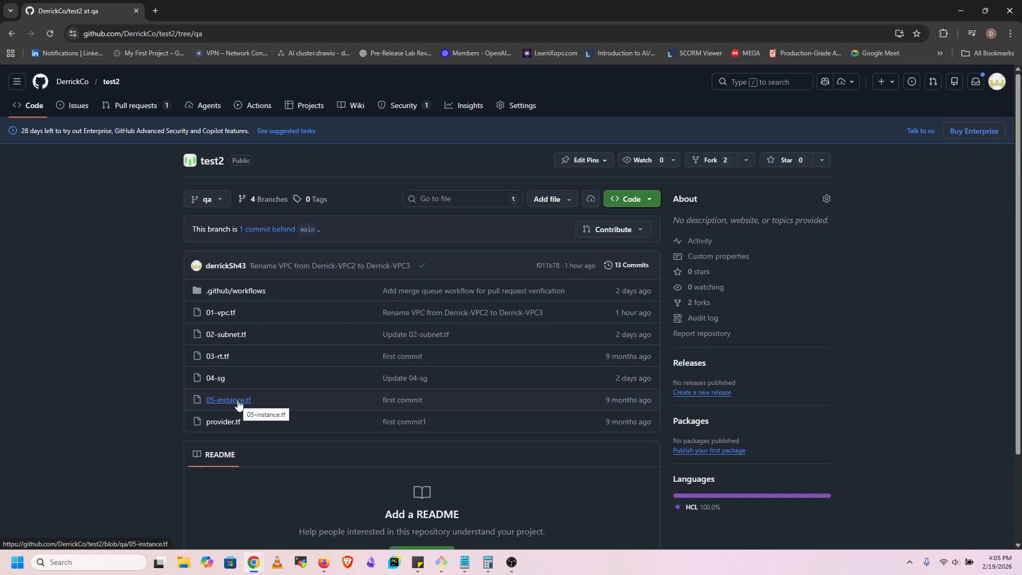
Start a new pull request with main as the base, compare it with qa, and switch the compared branch to dev.
left_click(123, 110)
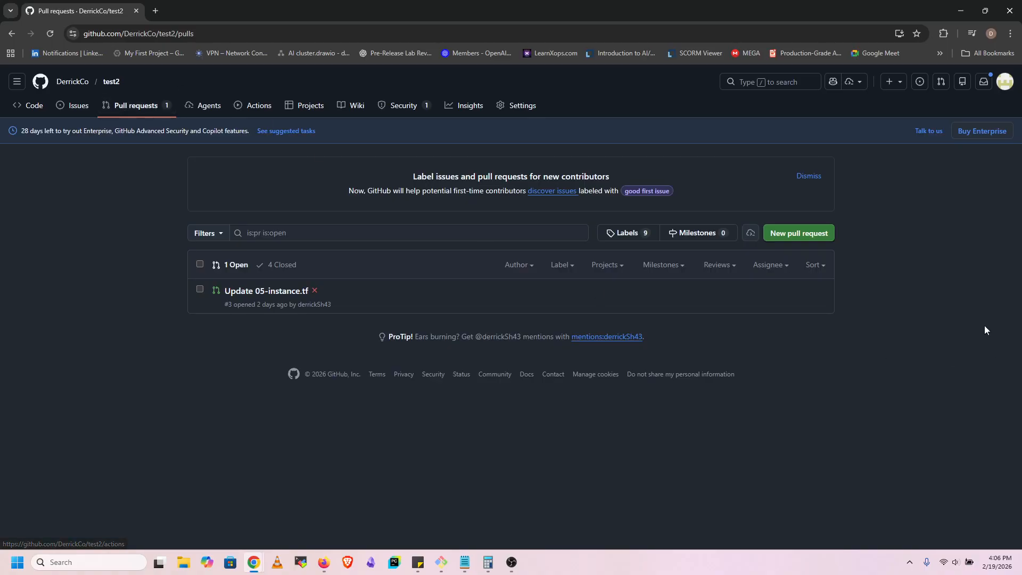
left_click(778, 237)
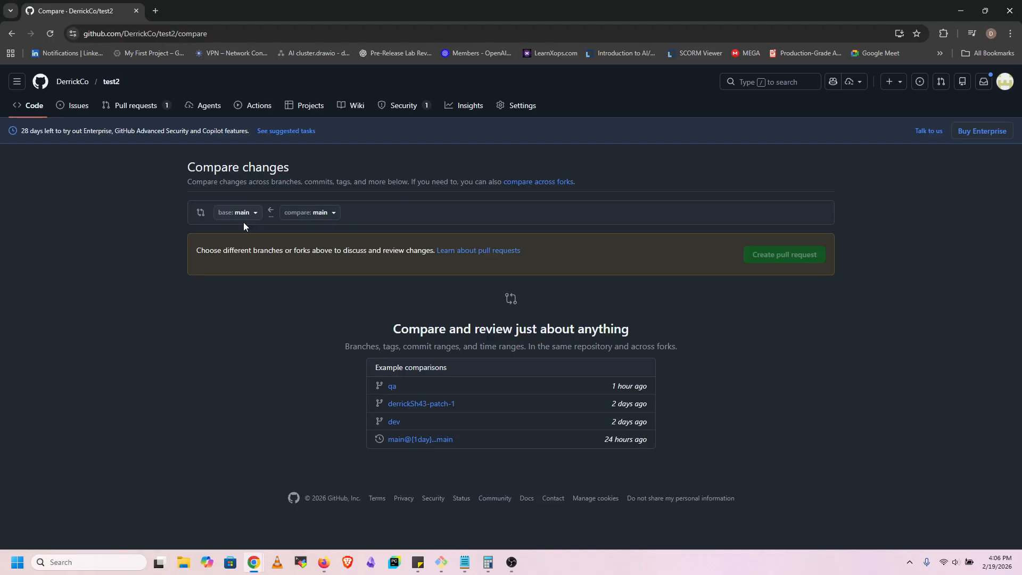
left_click(323, 212)
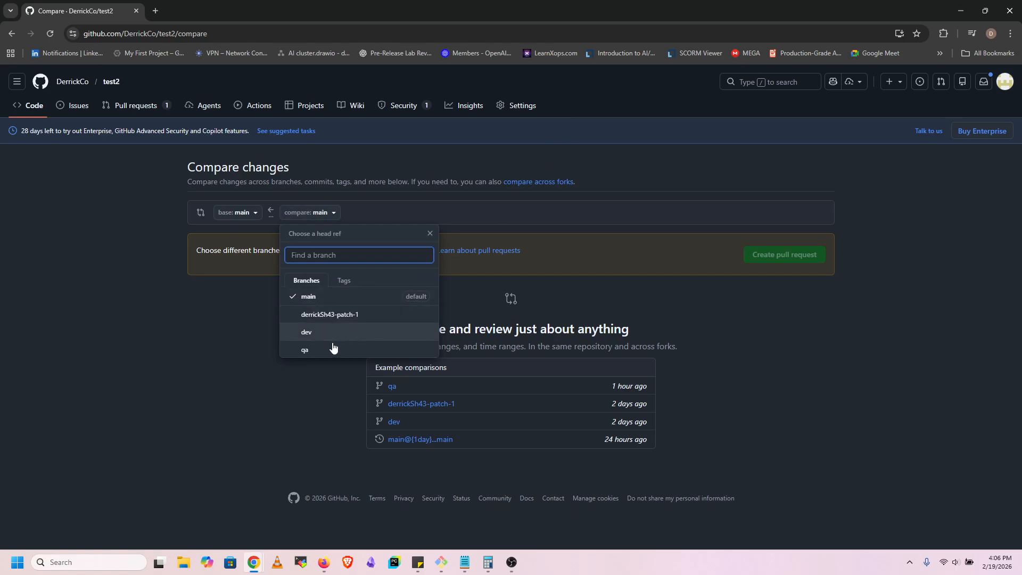
left_click(318, 351)
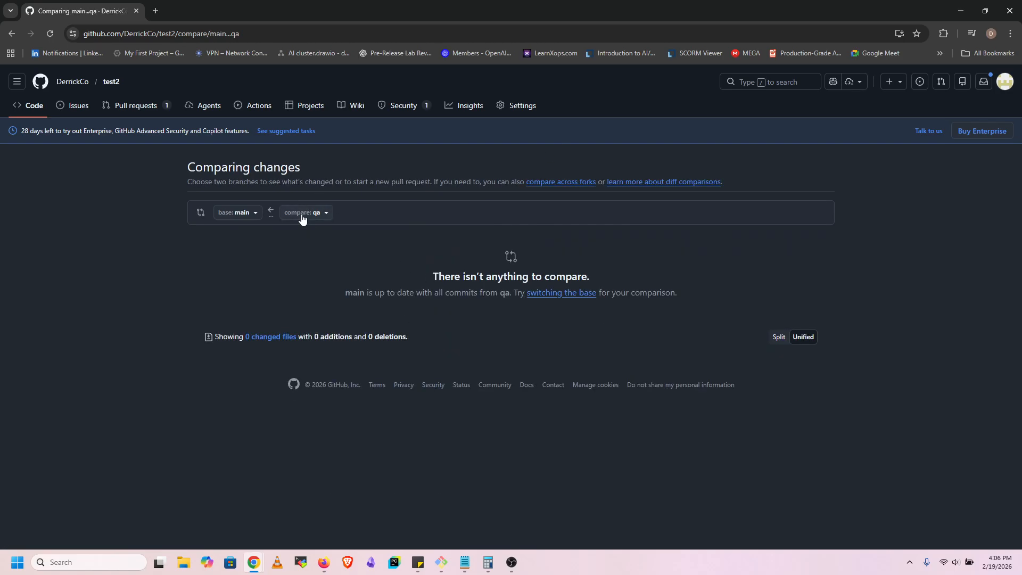
left_click(301, 212)
left_click(314, 333)
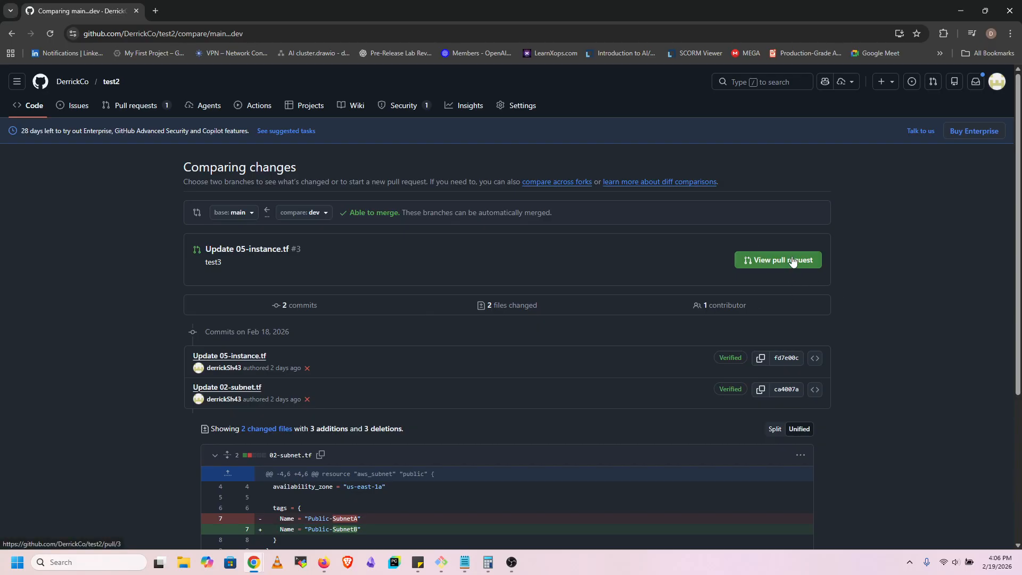
Examine the commits and file differences between main and dev, and check the repository's open pull requests.
scroll(761, 314, "down", 5)
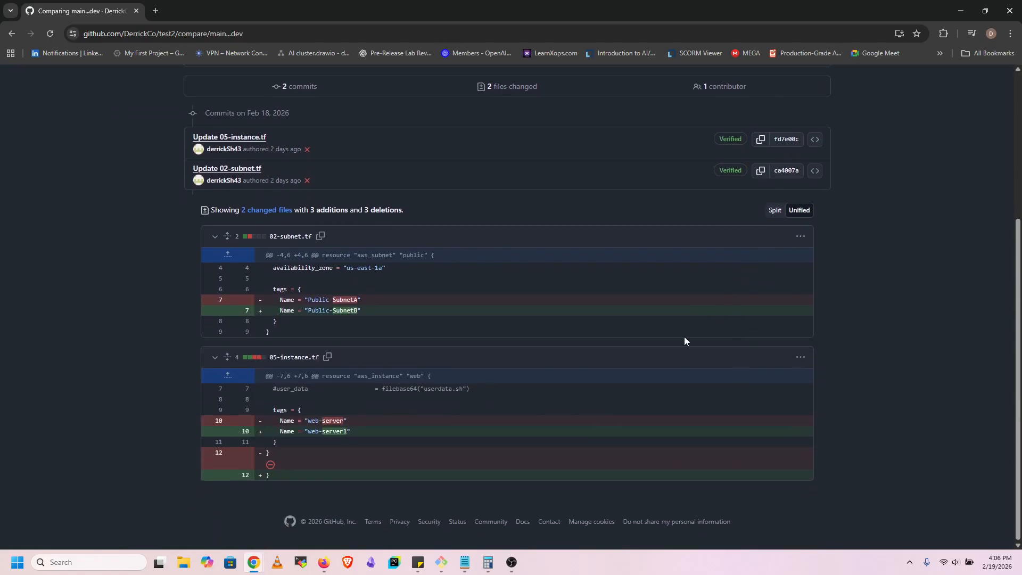
scroll(683, 341, "up", 4)
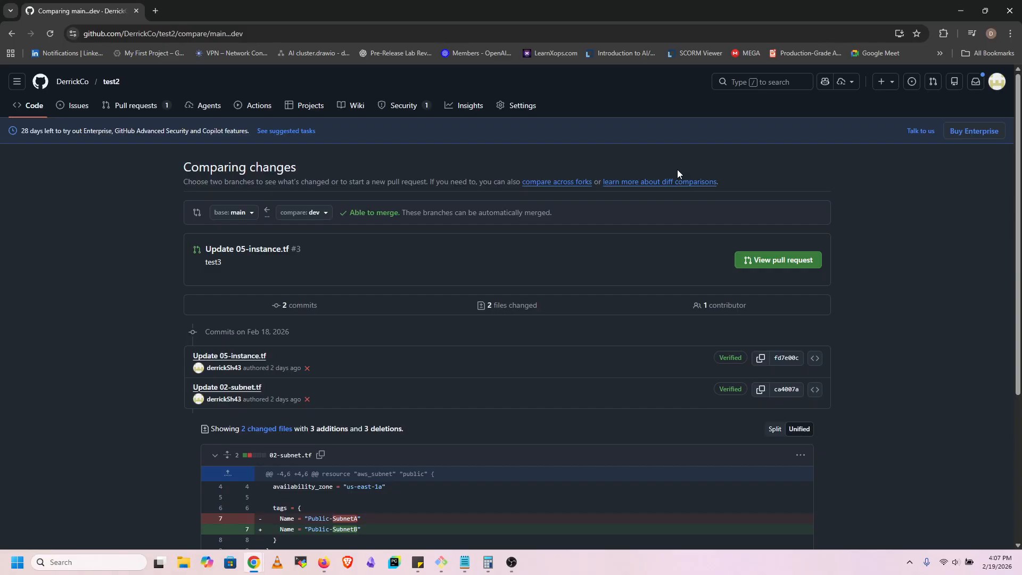
scroll(767, 298, "down", 4)
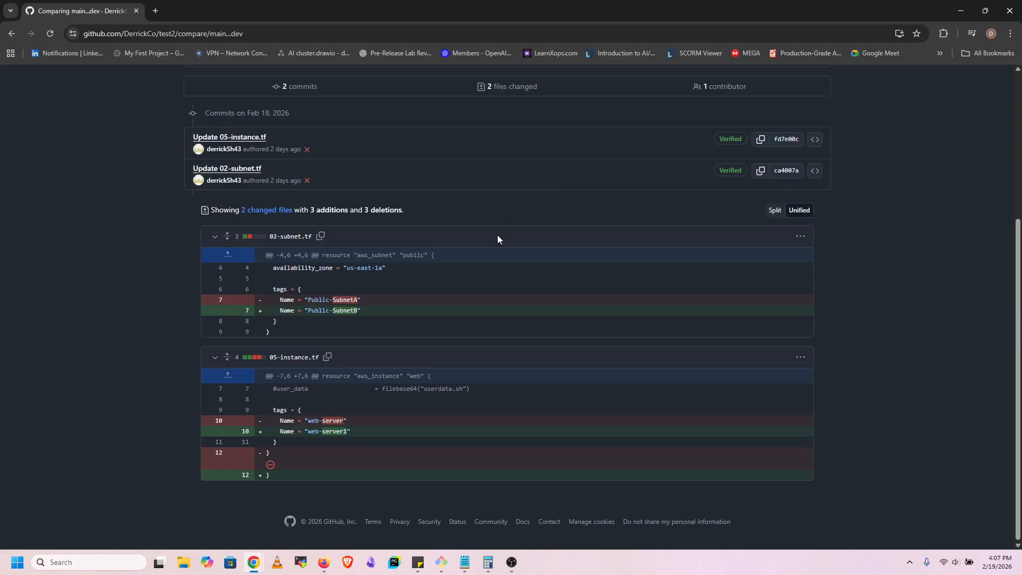
scroll(490, 247, "up", 4)
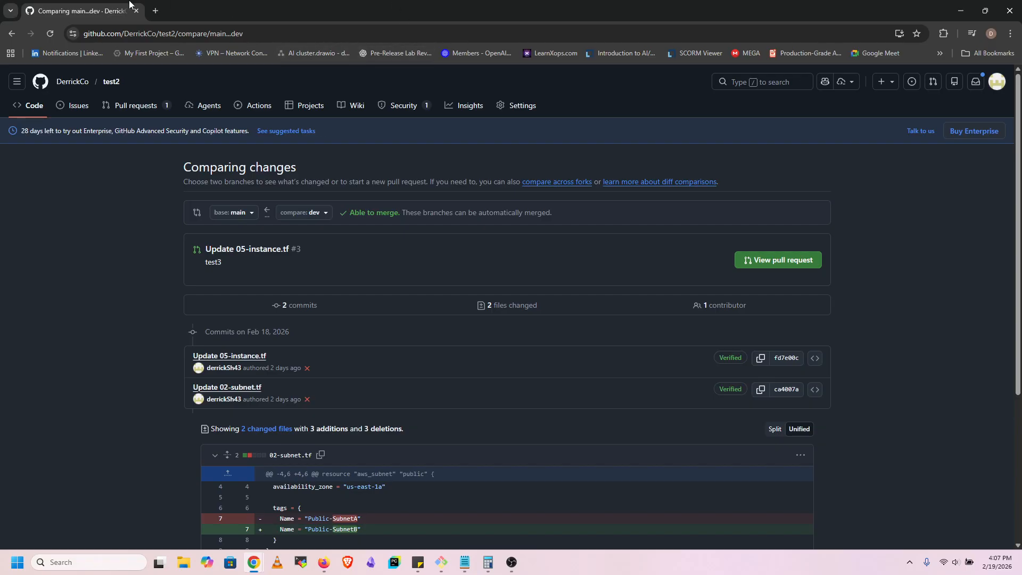
left_click(133, 106)
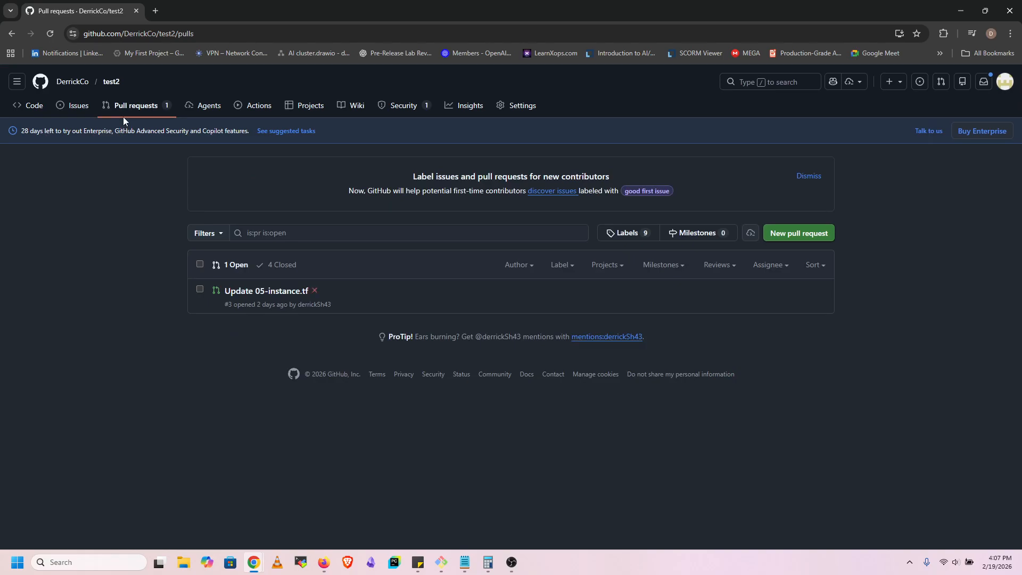
Open the main branch protection rule in the repository settings and examine its required status checks, merge queue, bypass and force-push options.
left_click(525, 105)
left_click(211, 287)
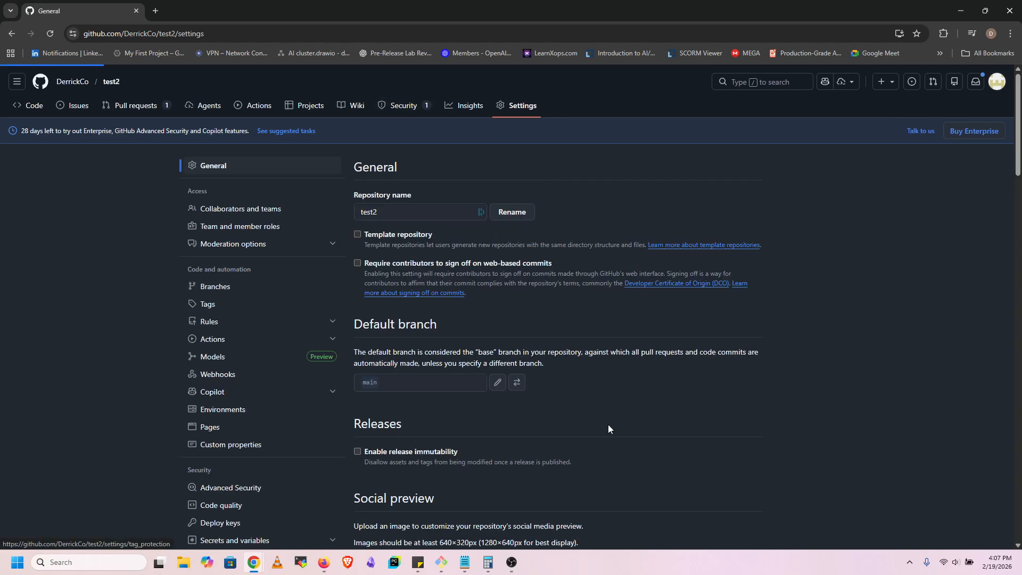
left_click(716, 262)
scroll(576, 395, "down", 3)
scroll(576, 395, "down", 2)
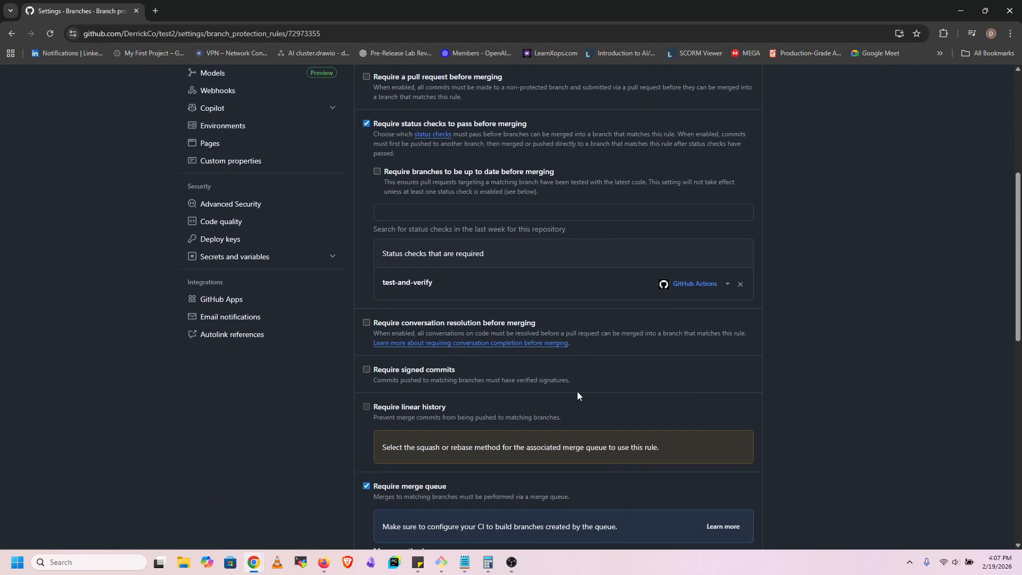
scroll(432, 241, "up", 1)
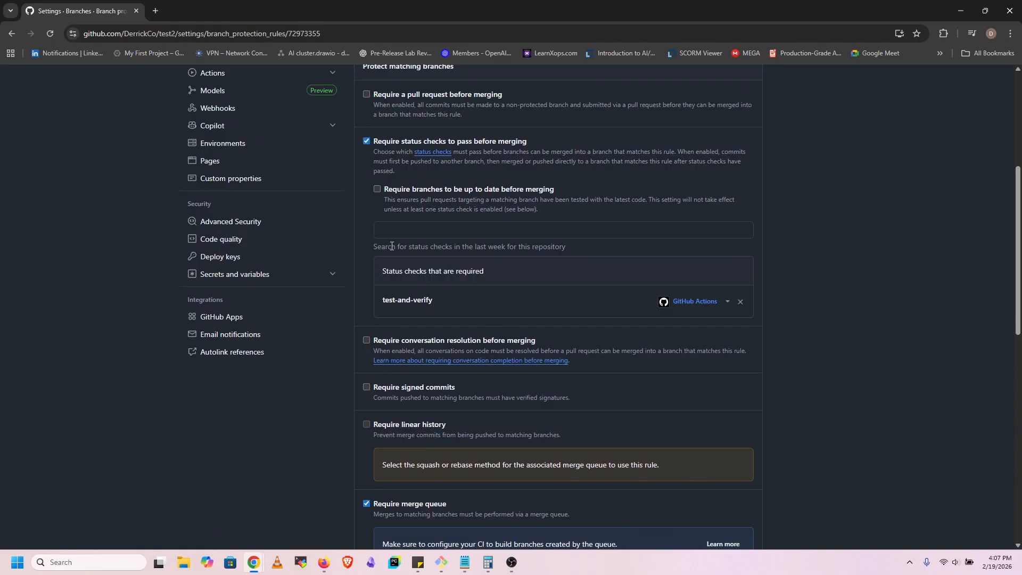
scroll(616, 317, "down", 3)
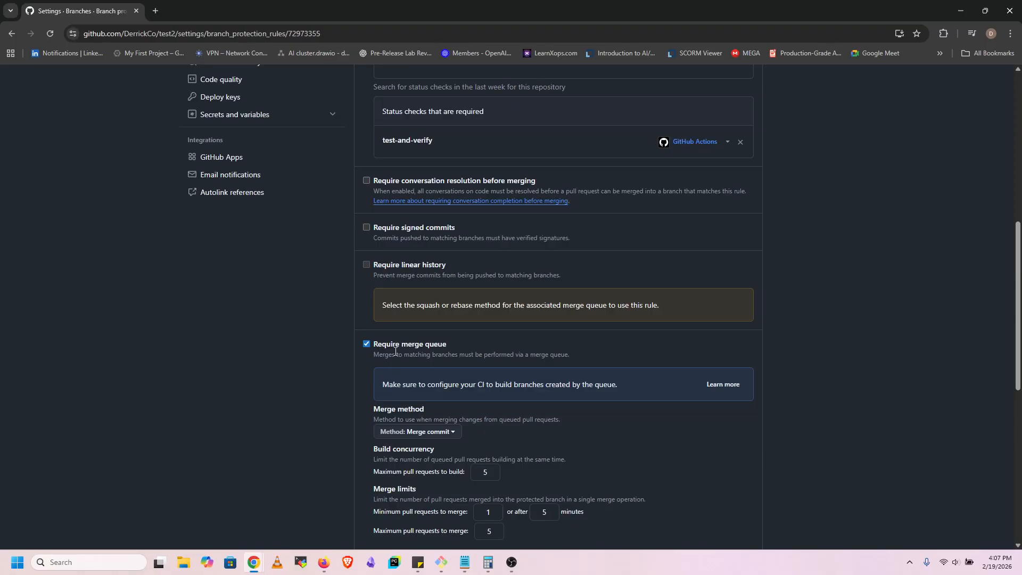
scroll(453, 351, "down", 3)
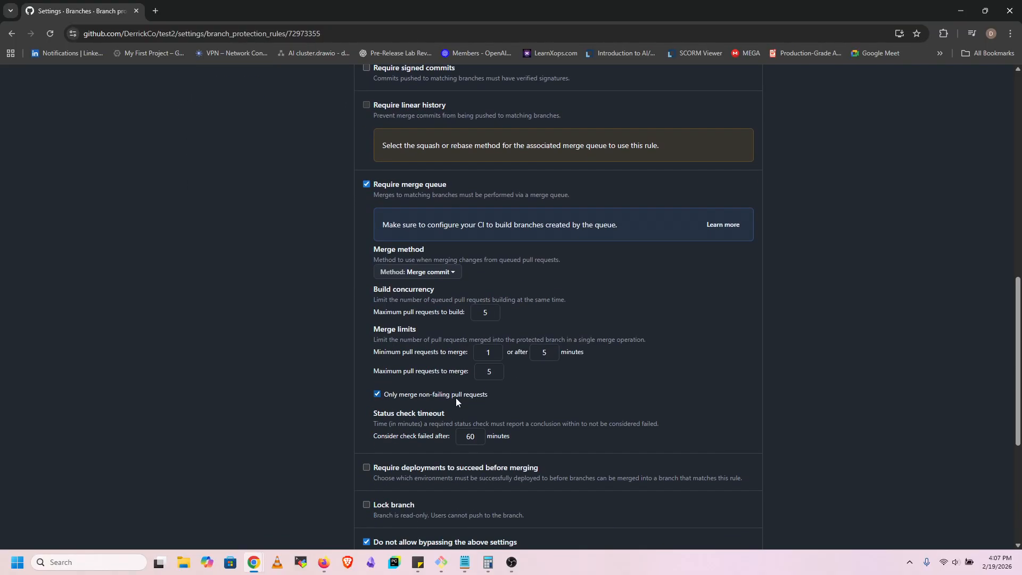
scroll(483, 424, "down", 2)
scroll(484, 425, "down", 3)
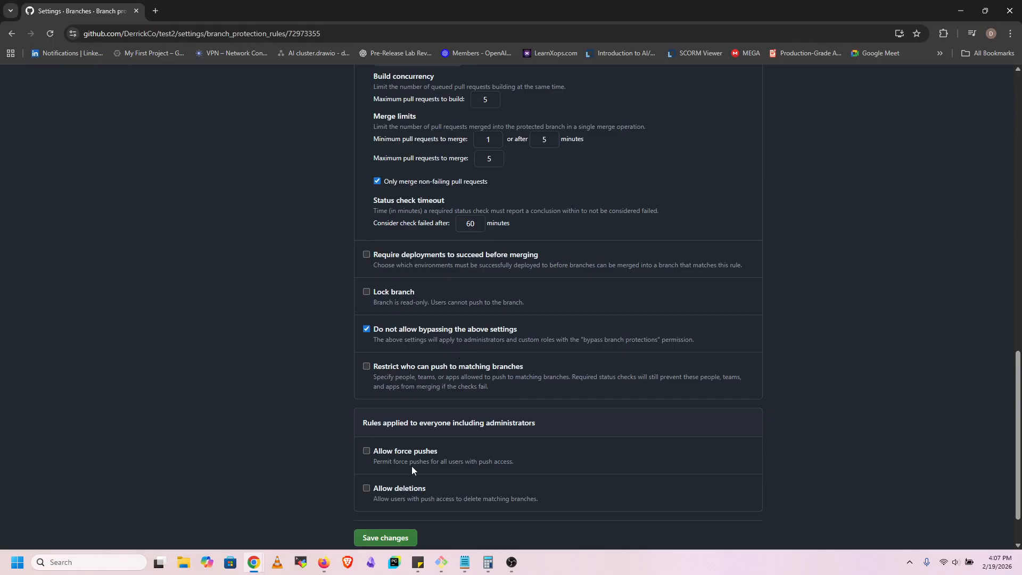
scroll(410, 473, "up", 15)
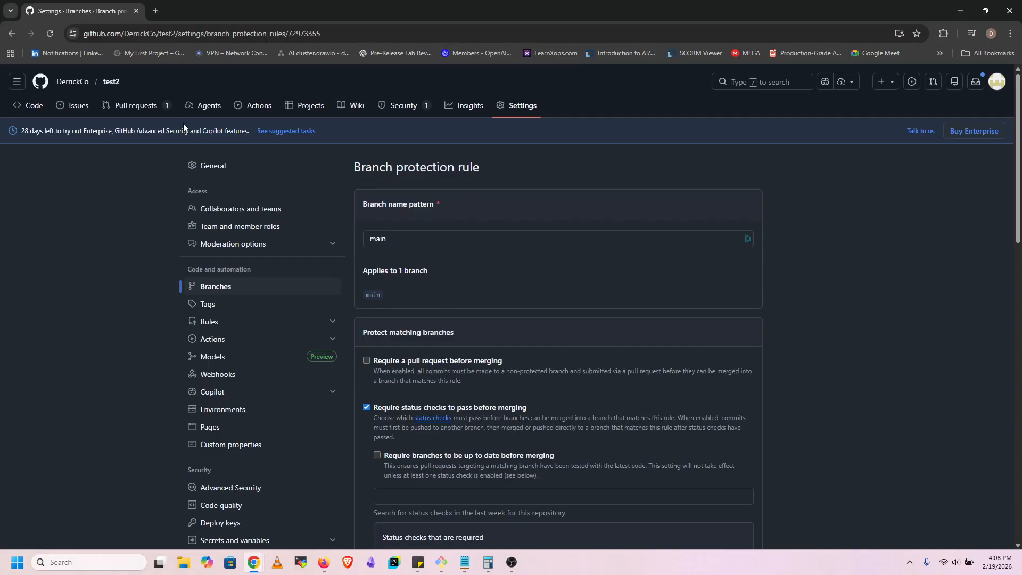
Switch the test2 repository's code view to the dev branch and open 02-subnet.tf.
left_click(119, 84)
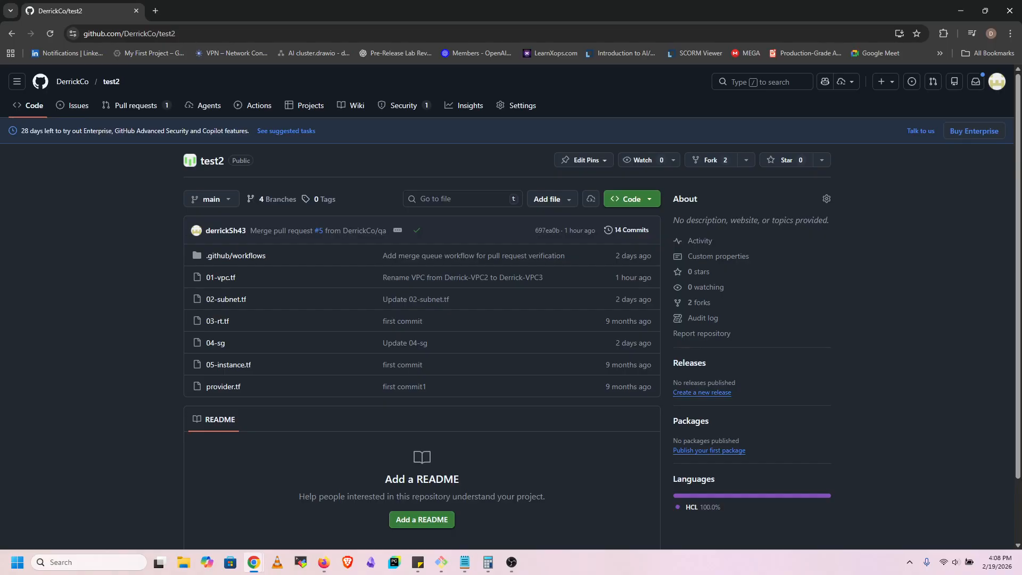
left_click(223, 200)
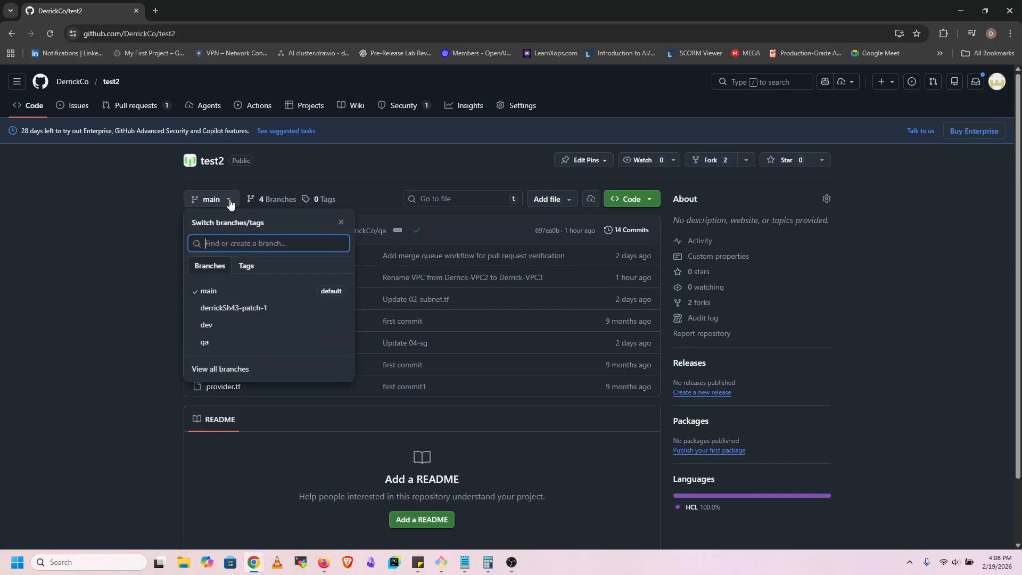
left_click(215, 327)
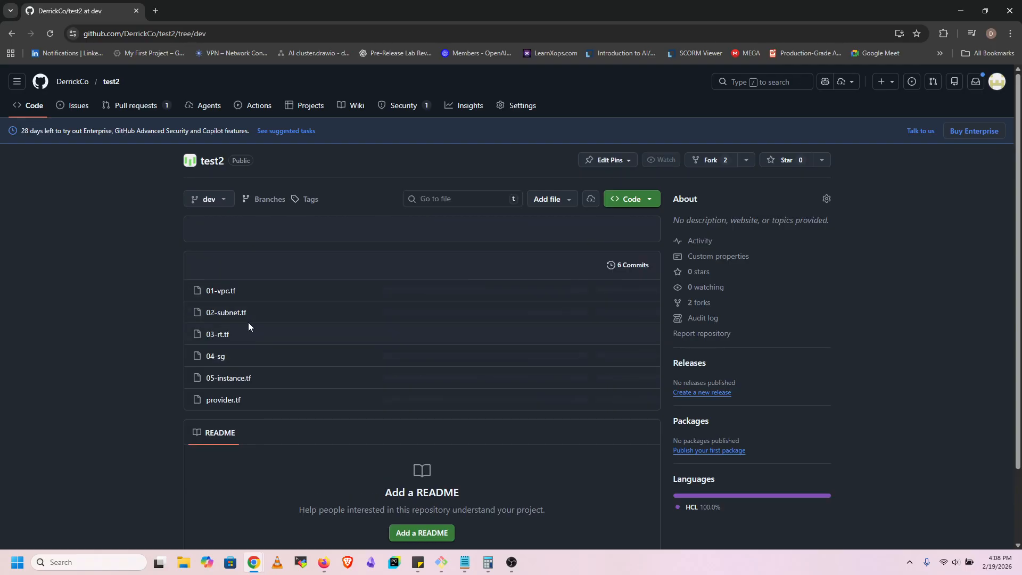
left_click(237, 314)
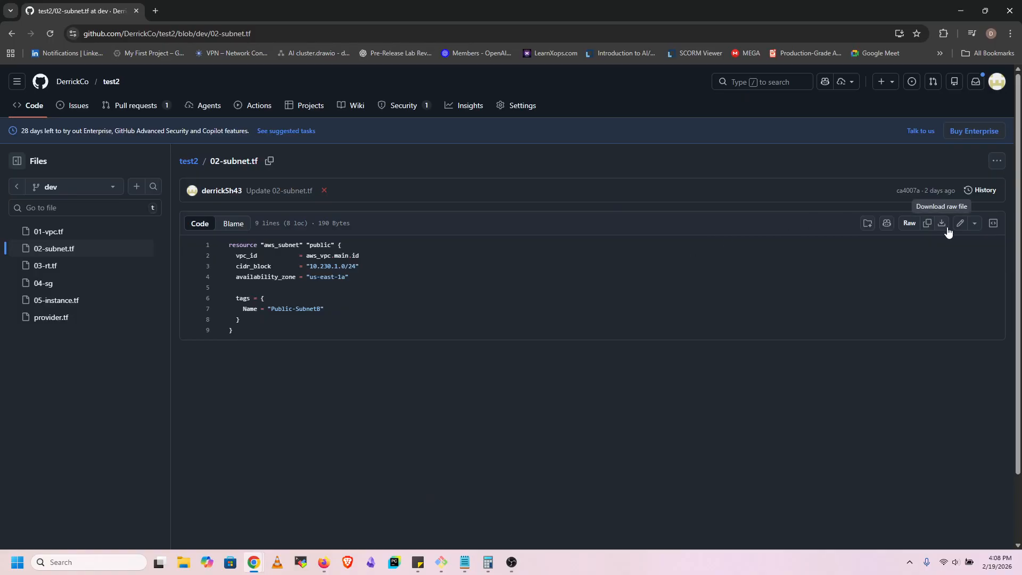
Set the subnet's Name tag in 02-subnet.tf to "Public-Subnetc" and commit the change directly to the dev branch.
left_click(959, 223)
left_click(324, 275)
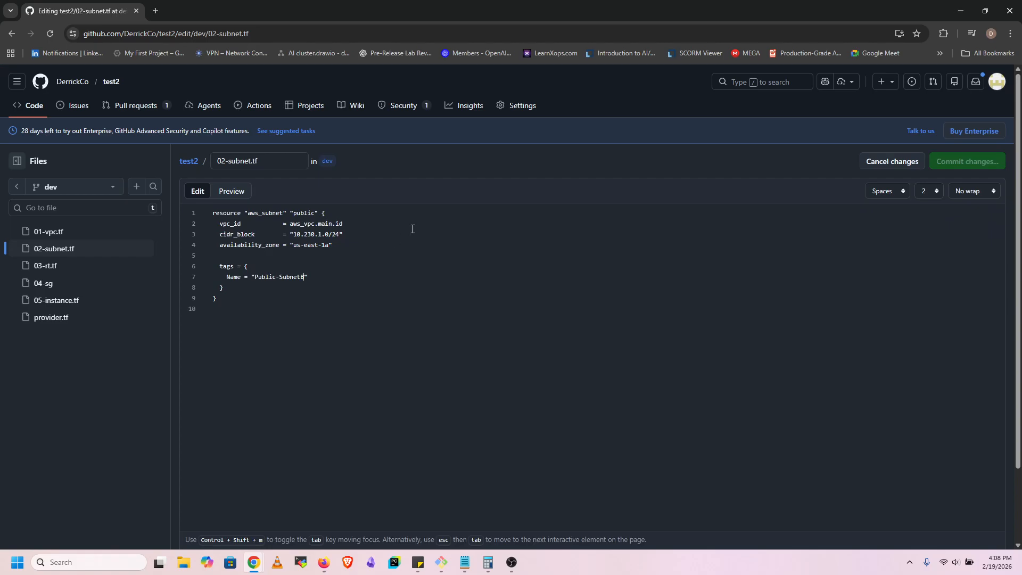
key("BackSpace")
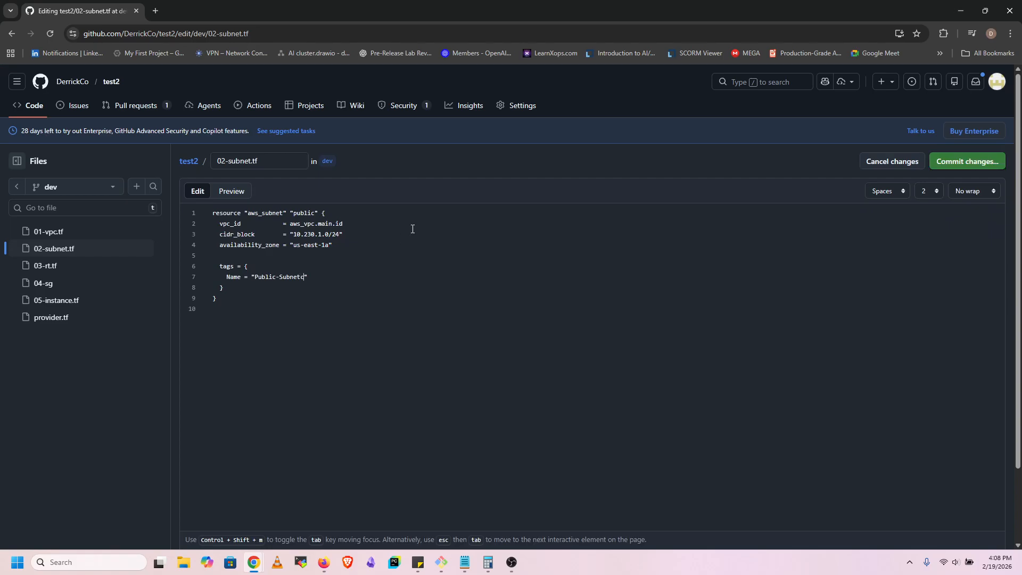
left_click(966, 161)
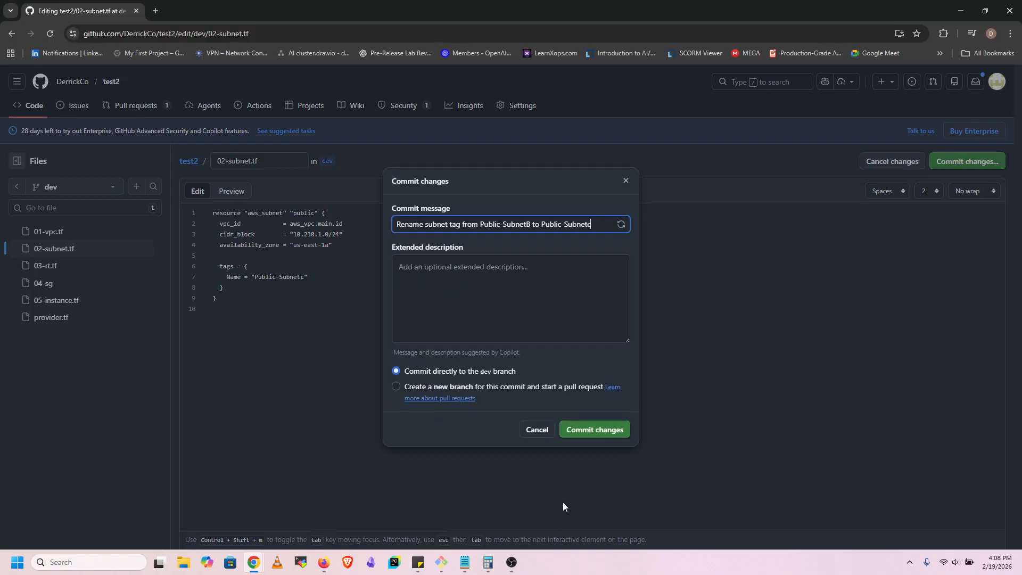
left_click(587, 429)
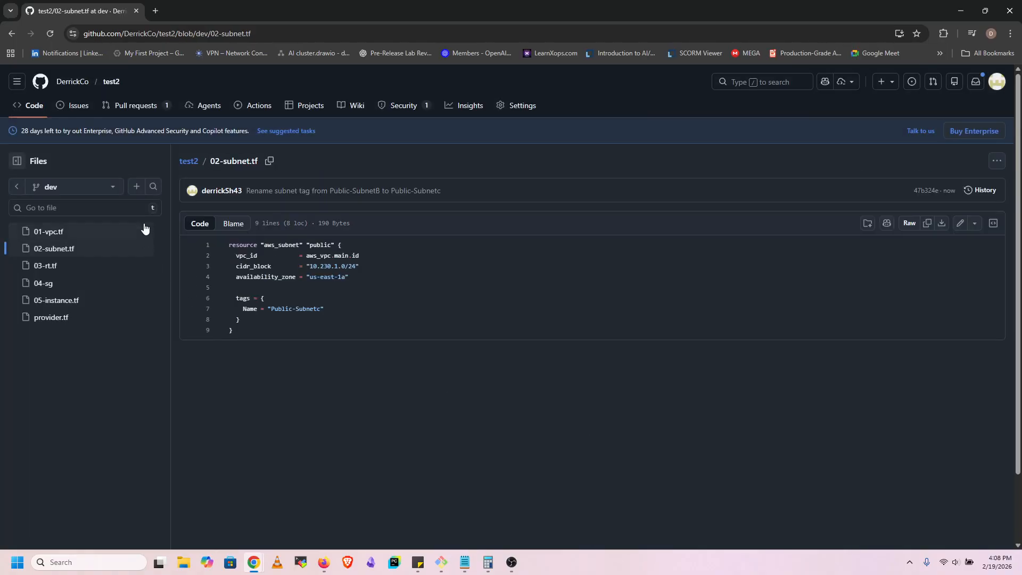
Start a new pull request into main with dev as the compared branch and review its commits and file changes.
left_click(131, 107)
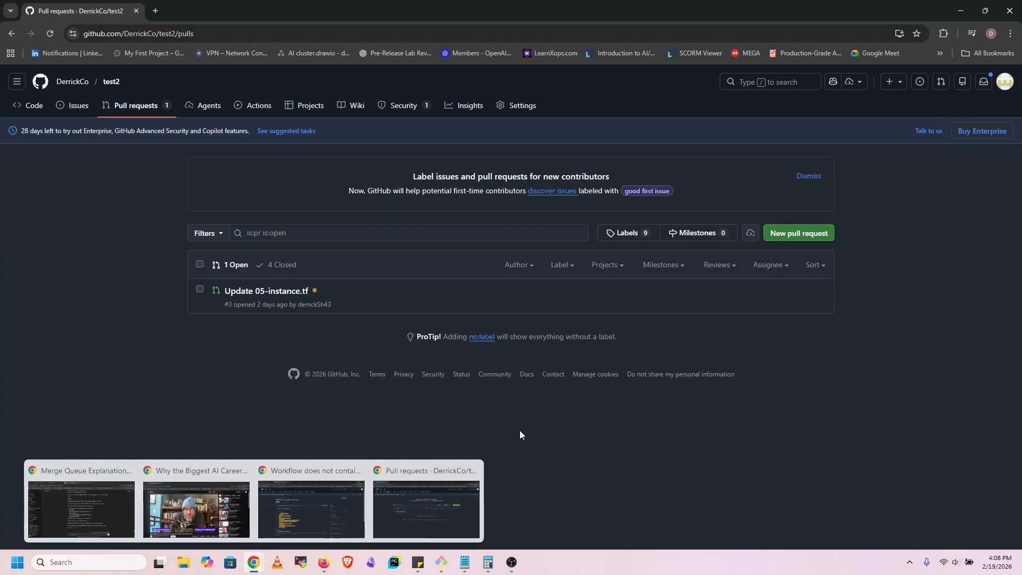
left_click(823, 244)
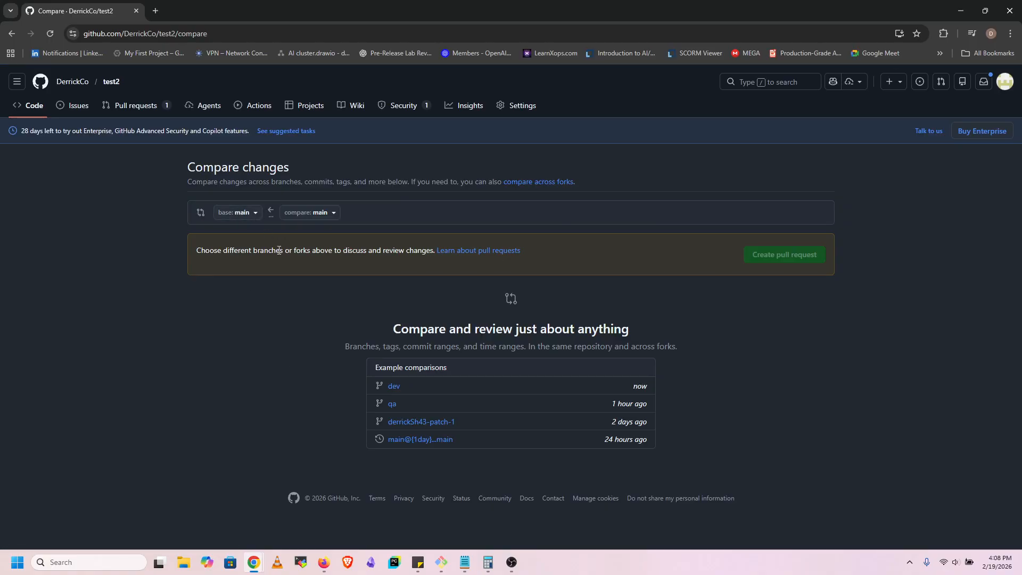
left_click(328, 213)
left_click(321, 333)
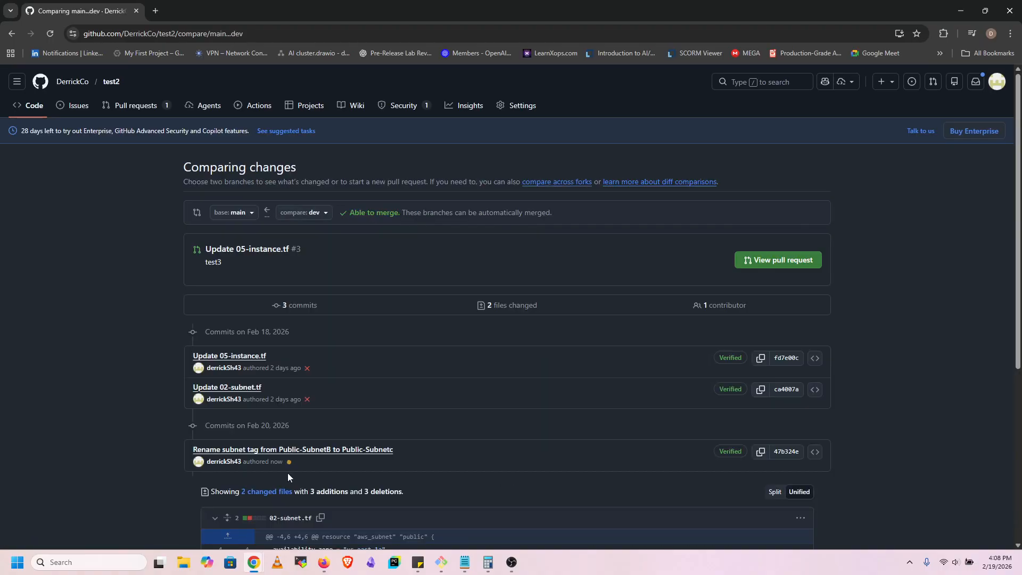
scroll(289, 469, "down", 5)
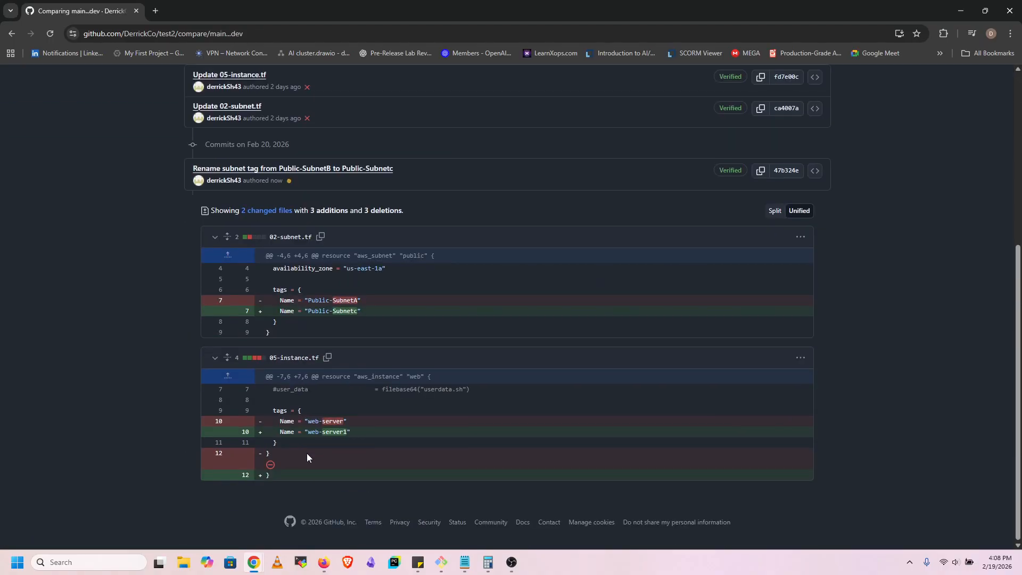
scroll(306, 452, "up", 5)
Compare the qa branch with main, and switch the compared branch back to dev.
left_click(319, 199)
left_click(310, 339)
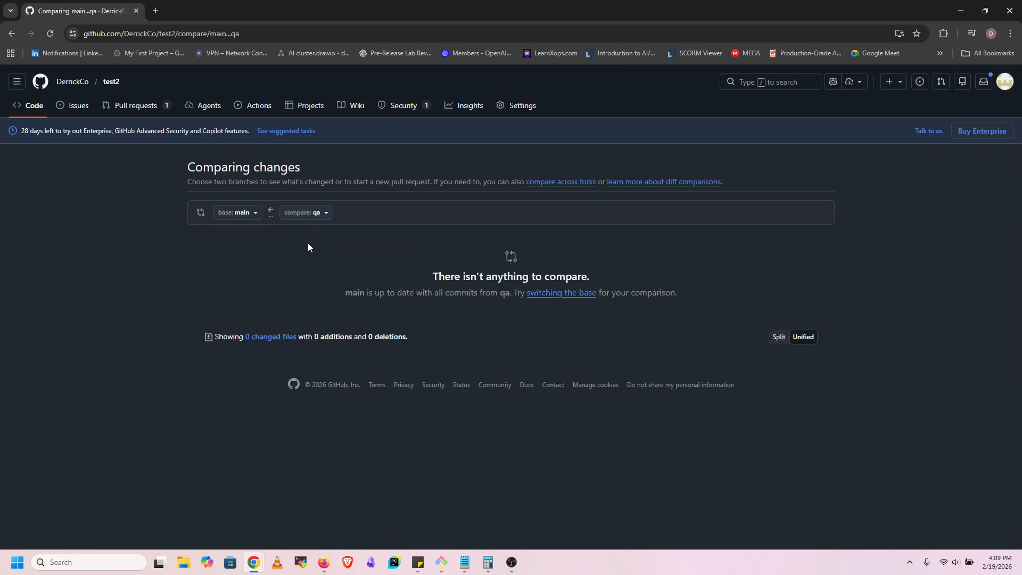
left_click(317, 213)
left_click(324, 319)
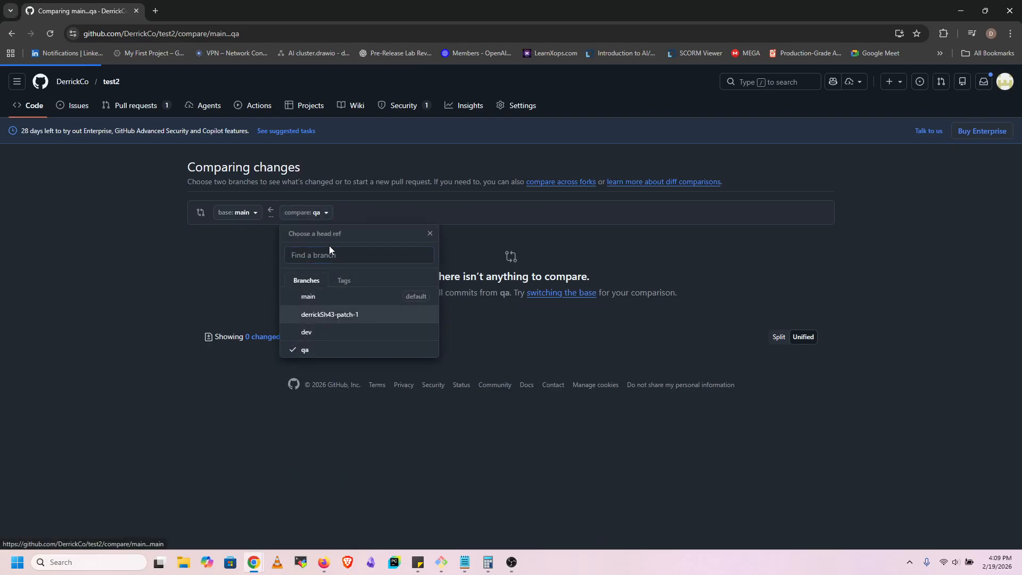
left_click(320, 215)
left_click(306, 332)
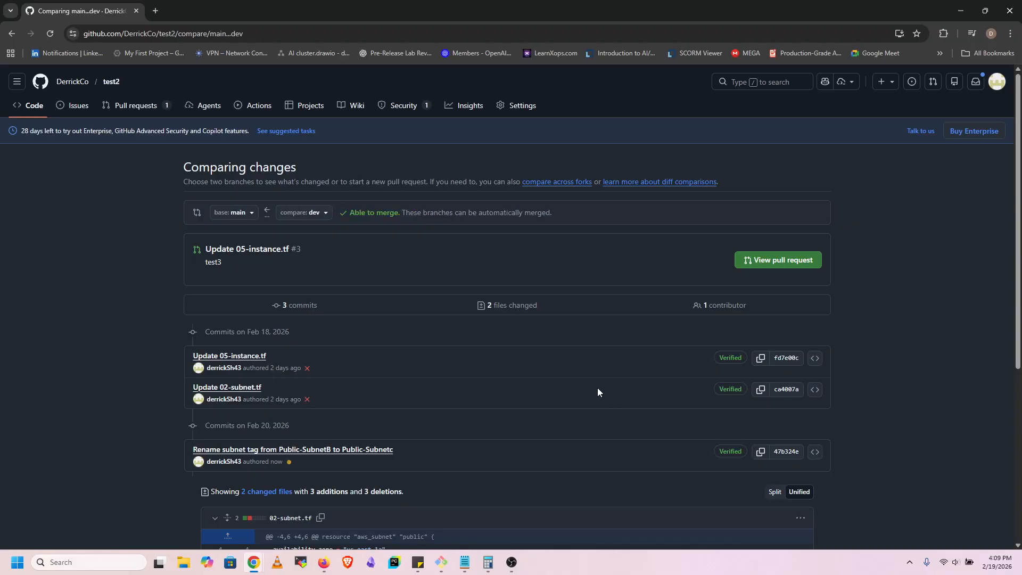
Review the changed files between main and dev and open the existing pull request "Update 05-instance.tf".
scroll(596, 394, "down", 5)
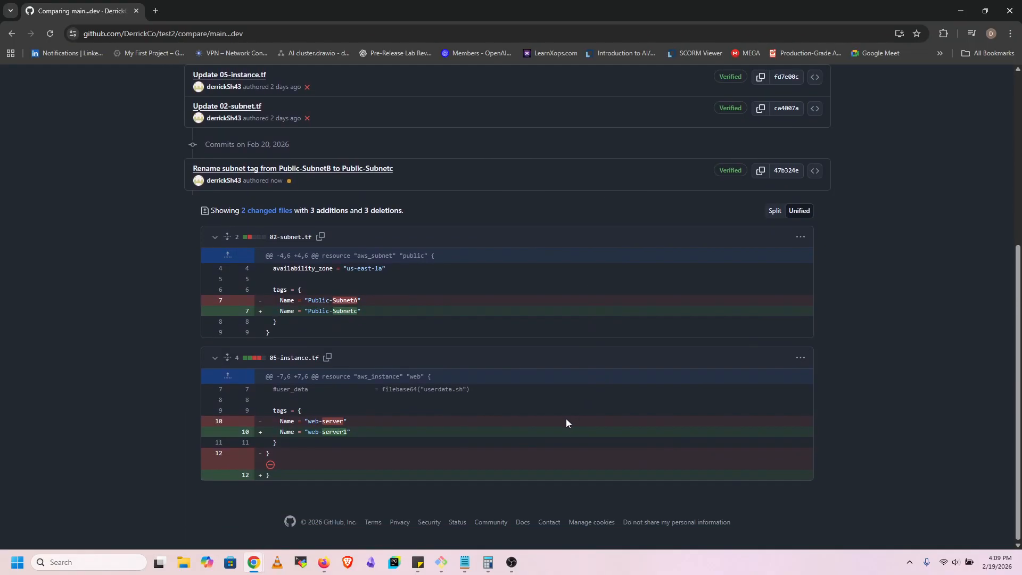
scroll(566, 418, "up", 5)
left_click(764, 266)
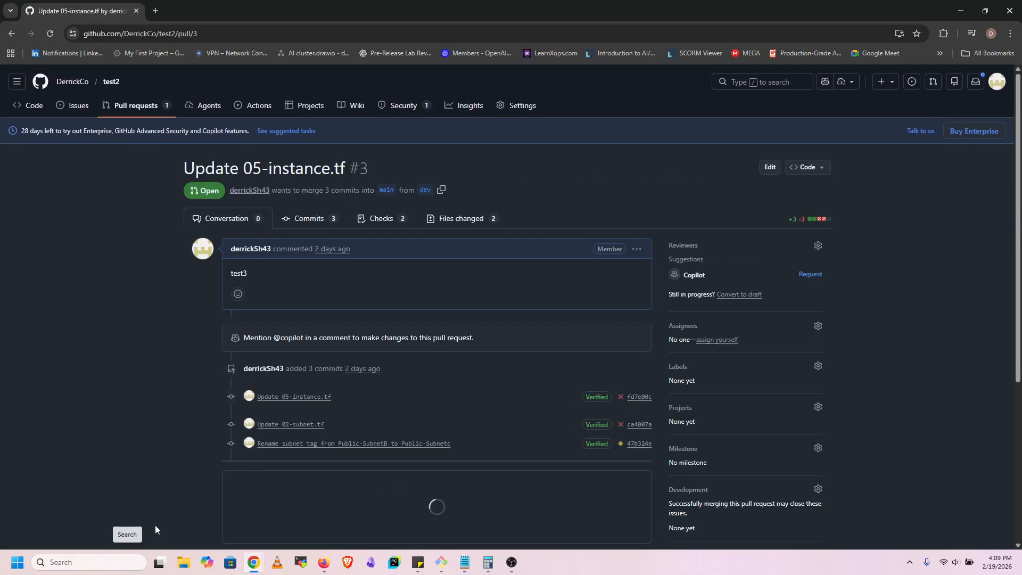
Examine the pull request's commits, its CodeQL and test-and-verify checks, and its merge section.
scroll(161, 520, "down", 2)
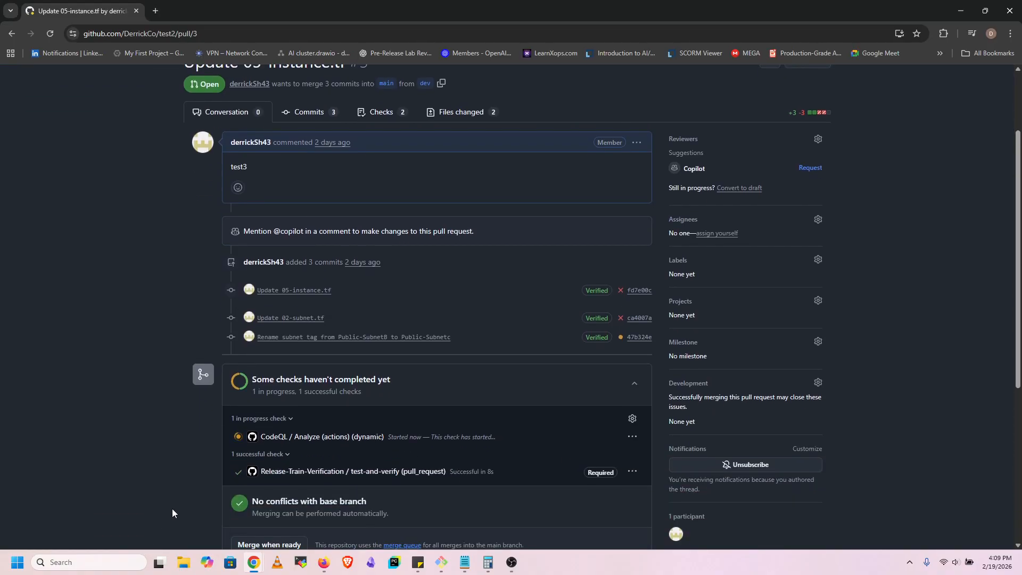
scroll(161, 525, "down", 3)
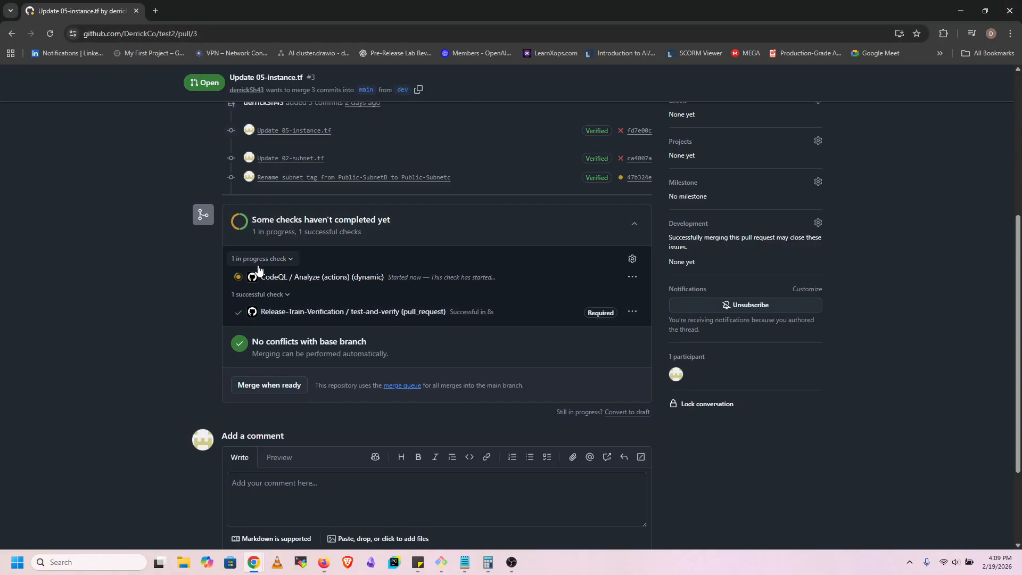
scroll(120, 458, "down", 2)
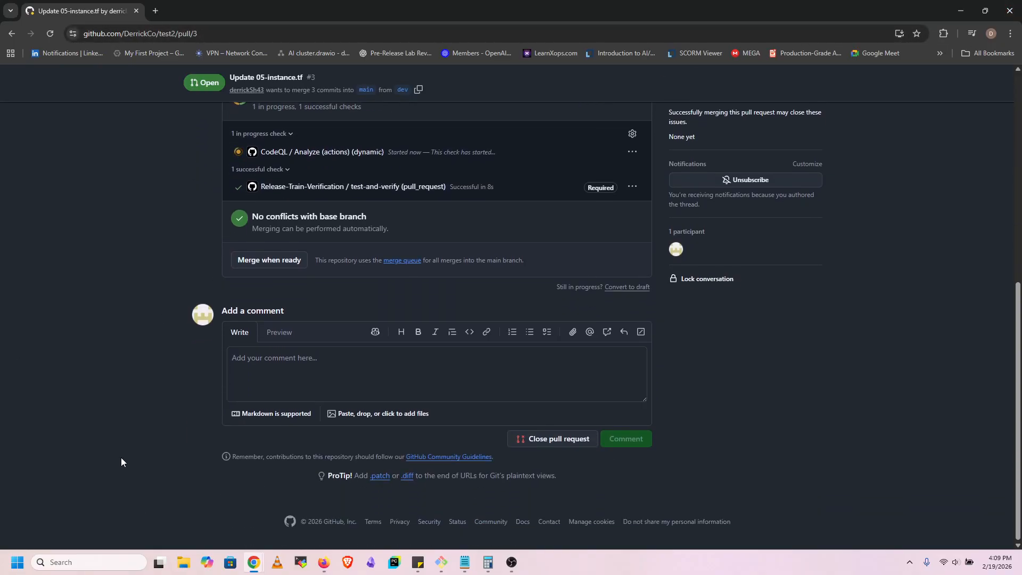
scroll(122, 462, "up", 1)
scroll(122, 461, "up", 2)
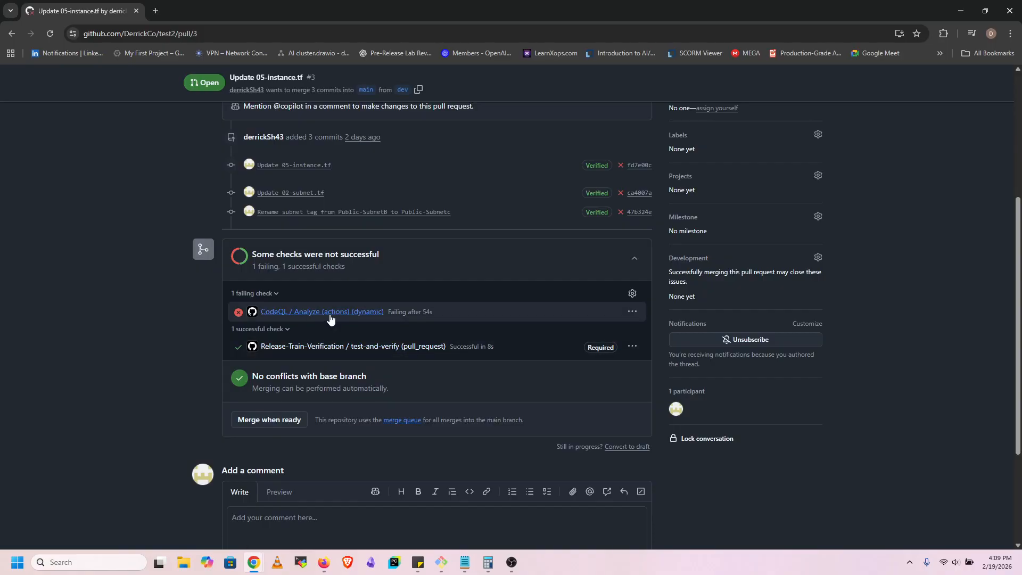
Set the "Update 05-instance.tf" pull request to merge when ready, confirm it, and check its merge queue timeline.
left_click(265, 414)
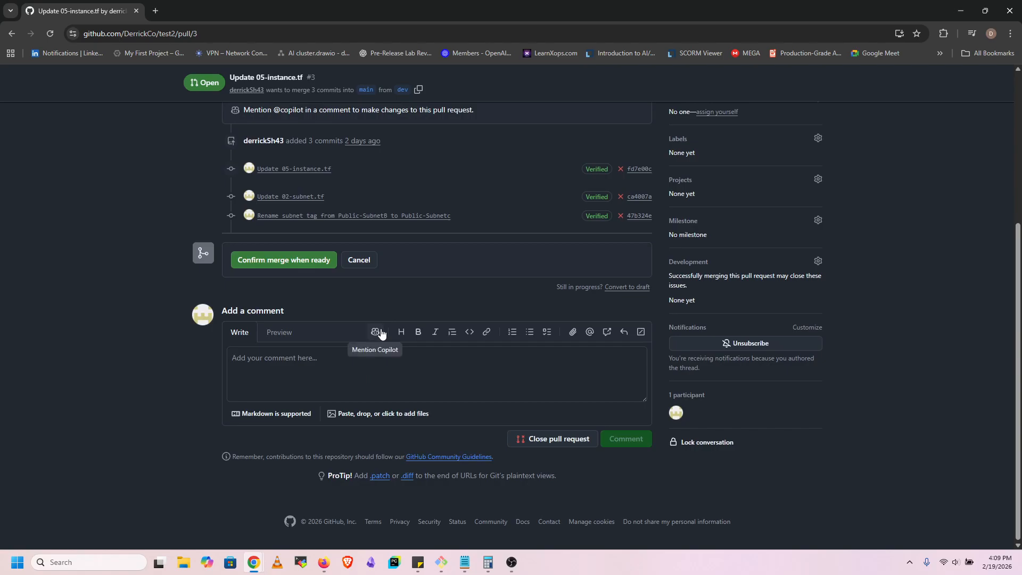
scroll(230, 326, "up", 1)
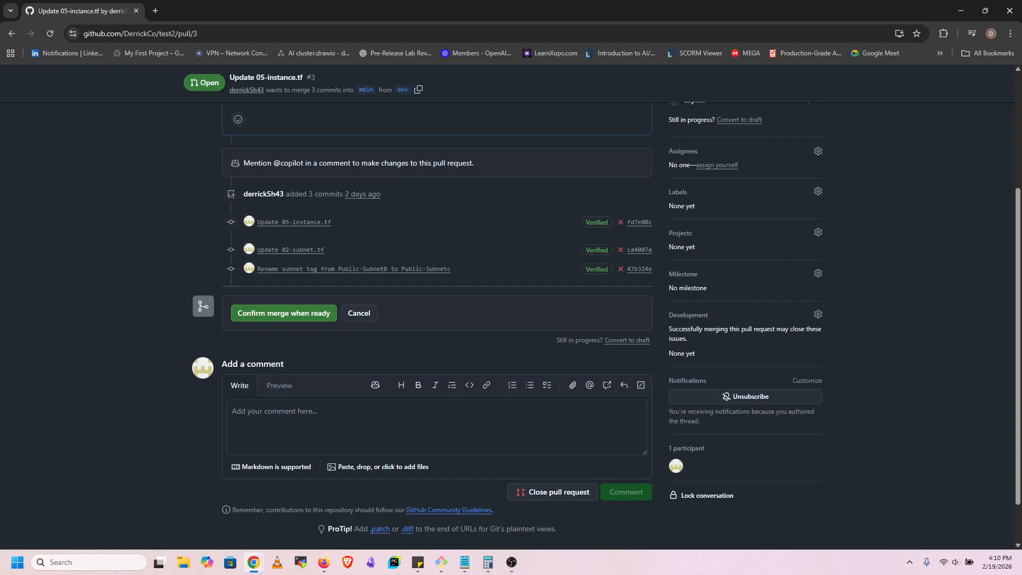
scroll(238, 219, "up", 2)
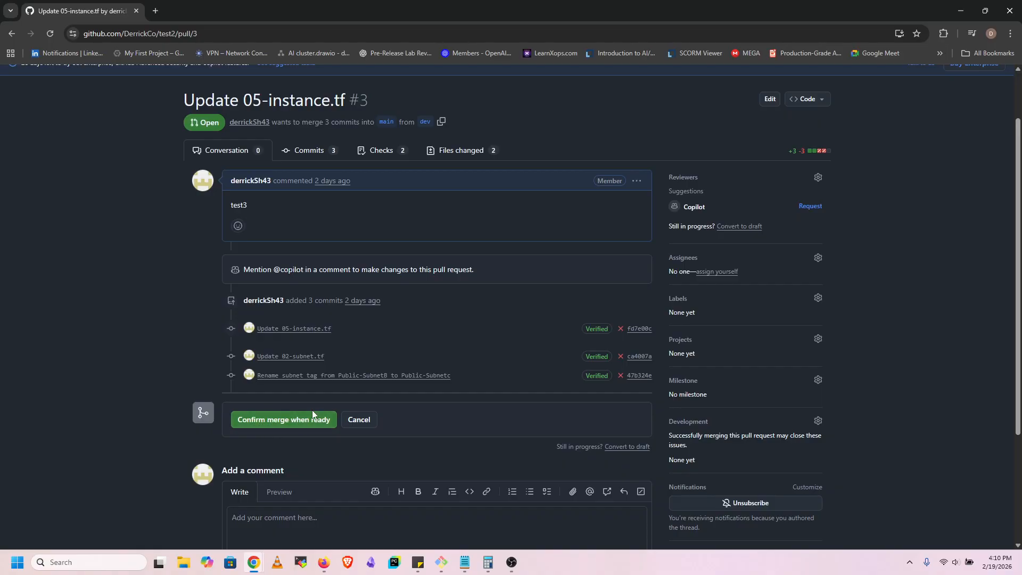
left_click(305, 426)
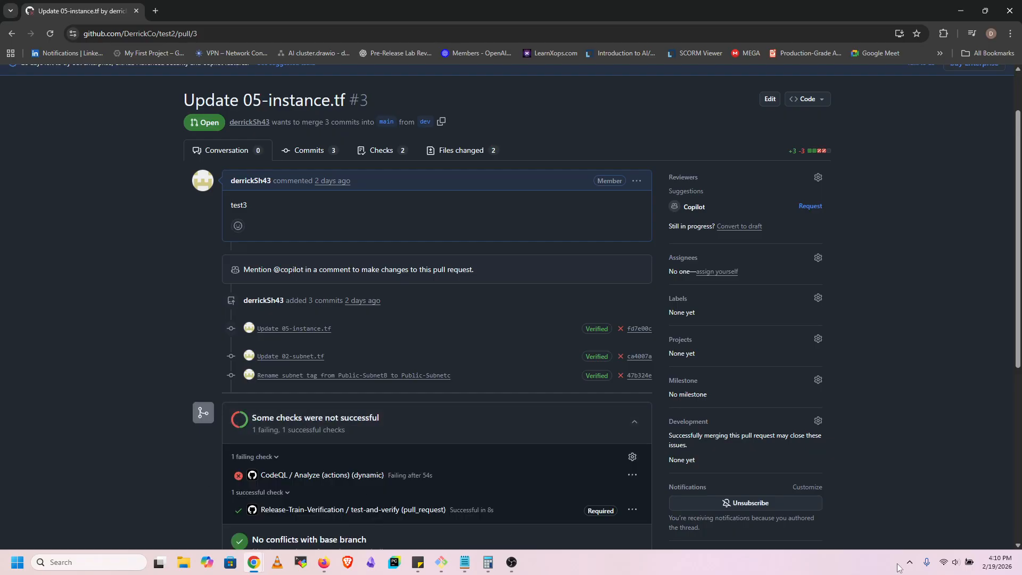
scroll(523, 507, "down", 3)
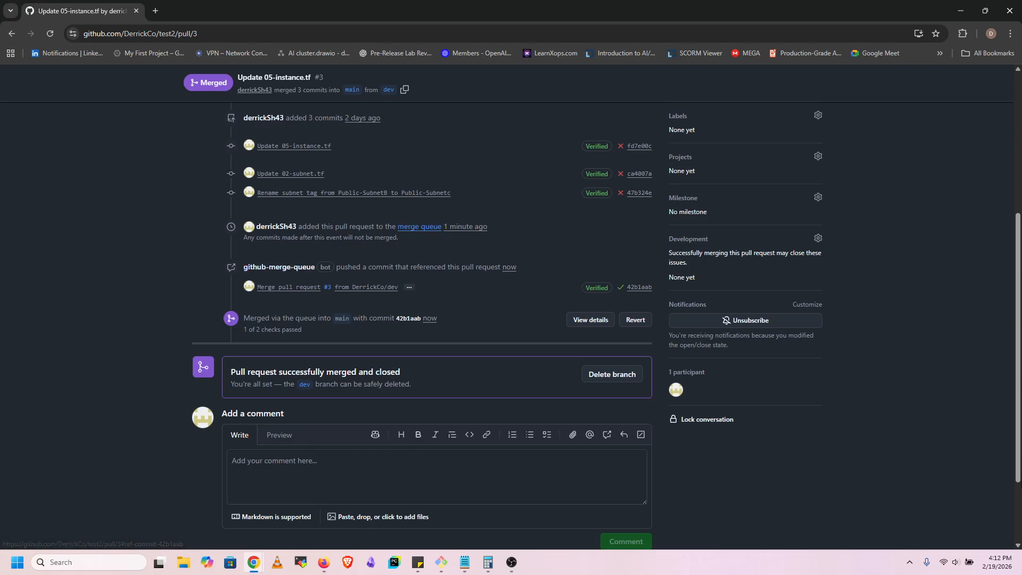
scroll(943, 513, "down", 3)
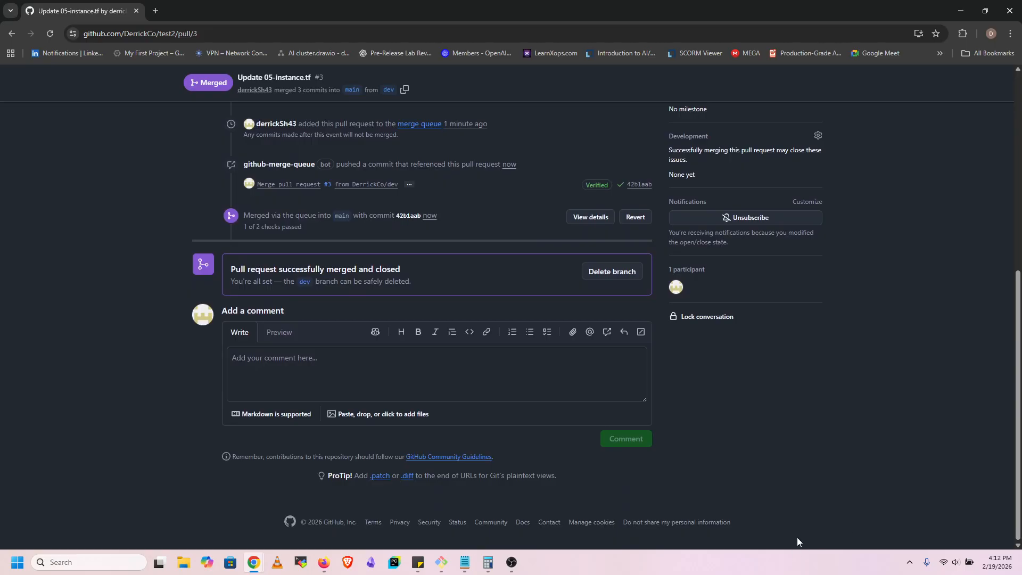